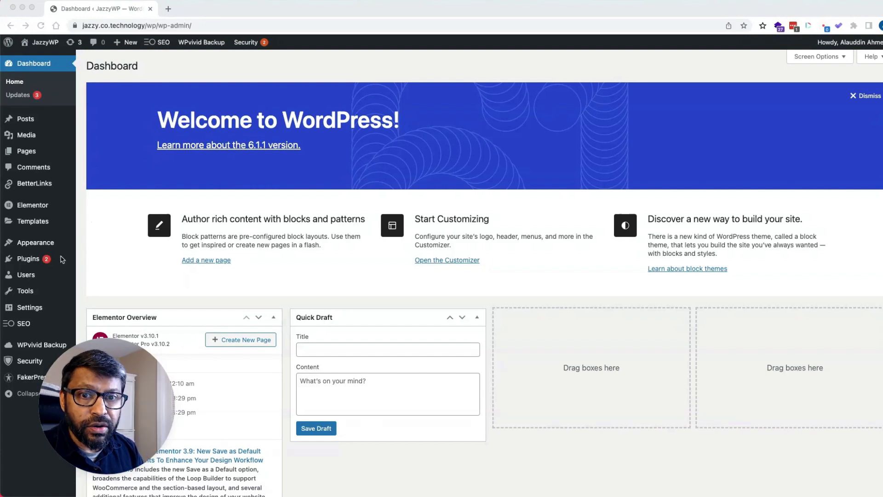
Open the JazzyWP site in a new tab and review the blog page's posts and their category labels
right_click(44, 44)
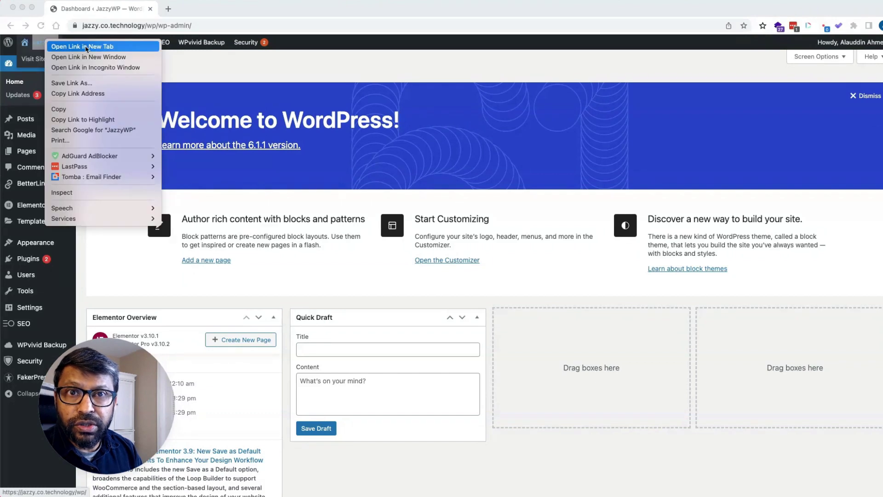
left_click(254, 49)
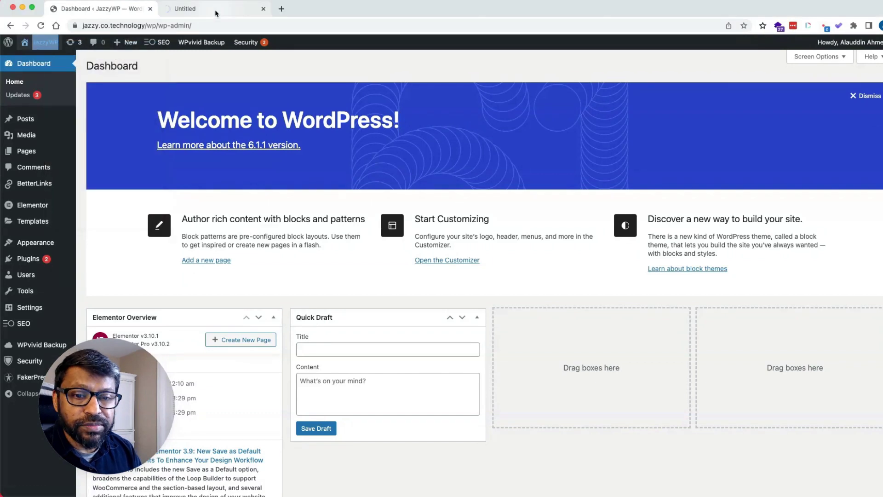
key("ctrl+Tab")
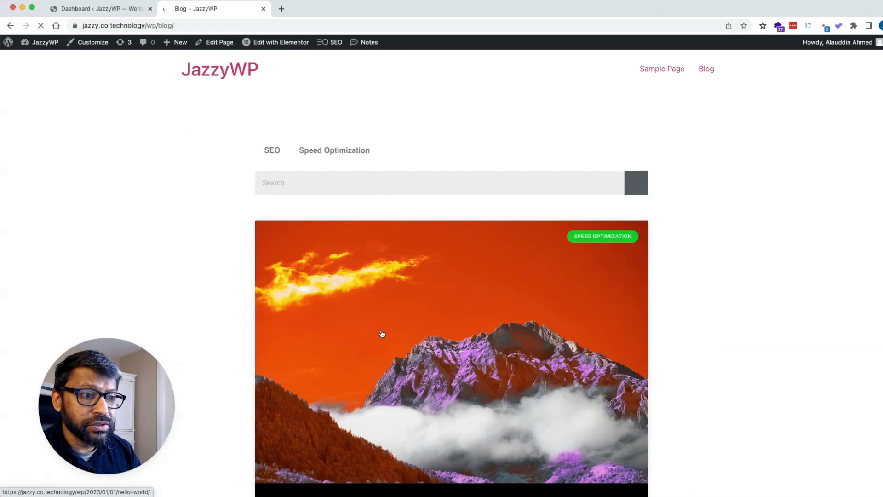
scroll(615, 135, "down", 2)
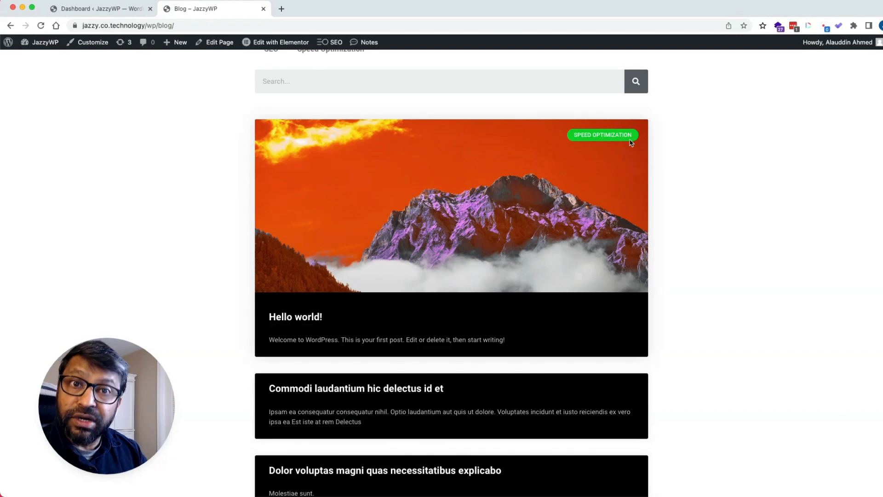
scroll(631, 143, "down", 6)
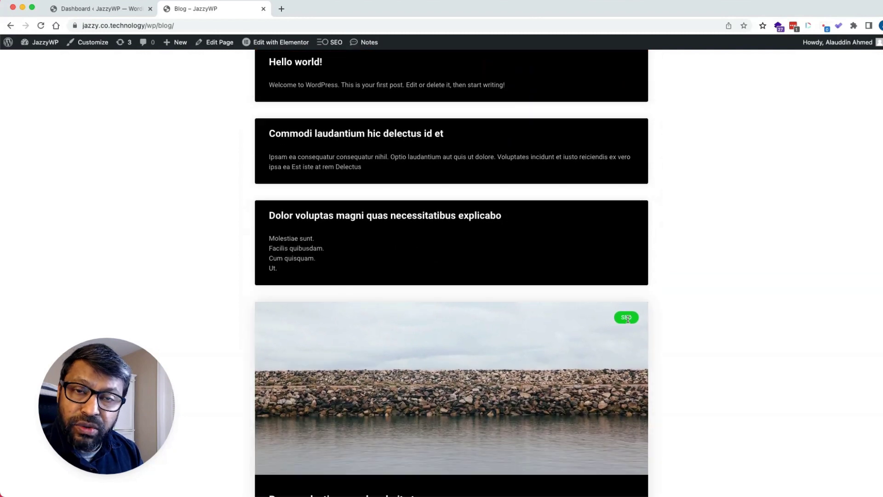
scroll(628, 319, "up", 5)
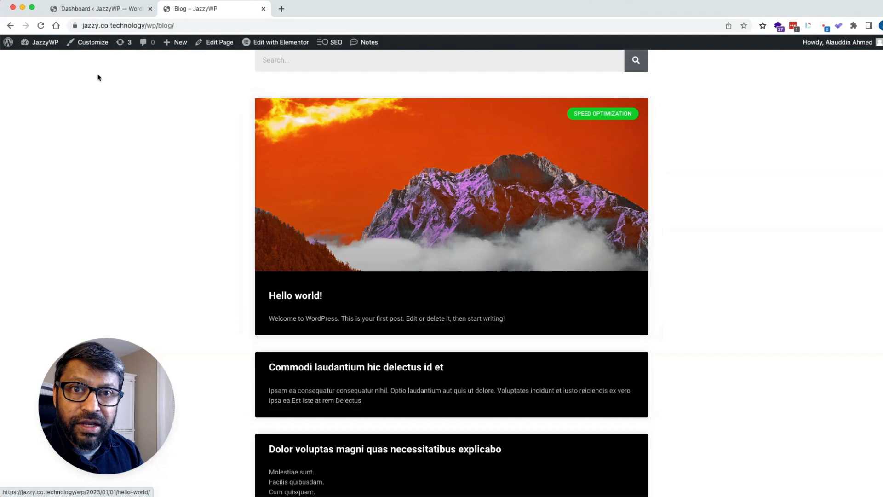
Return from the blog page to the WordPress dashboard and open the list of all posts
mouse_move(39, 42)
left_click(39, 62)
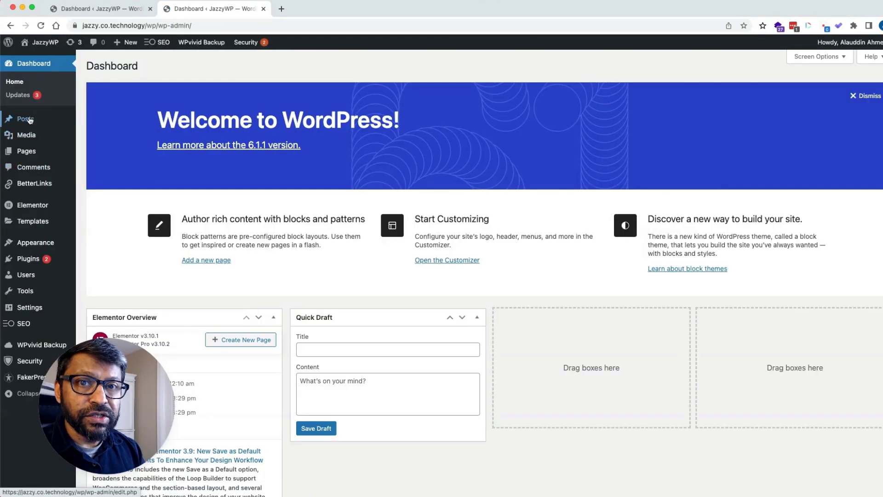
mouse_move(27, 118)
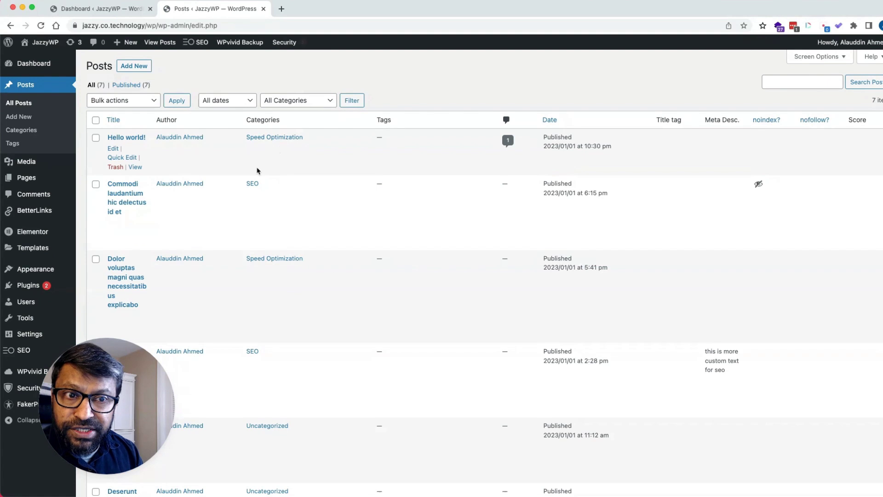
Open the Speed Optimization and SEO category post lists in separate new tabs and look over the posts in each
right_click(269, 142)
left_click(309, 144)
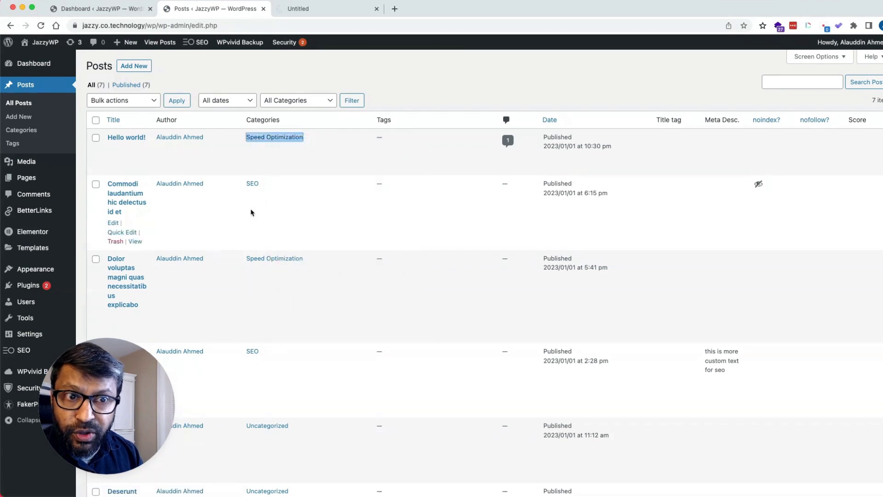
right_click(251, 185)
left_click(296, 188)
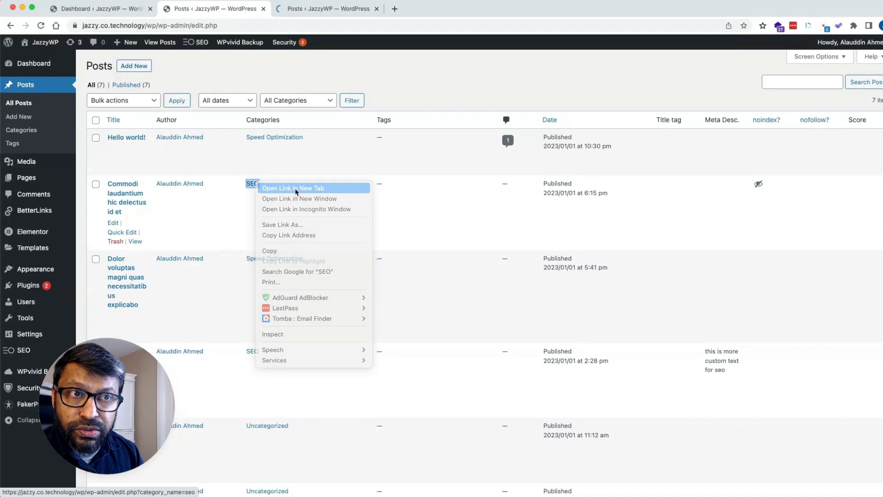
left_click(344, 9)
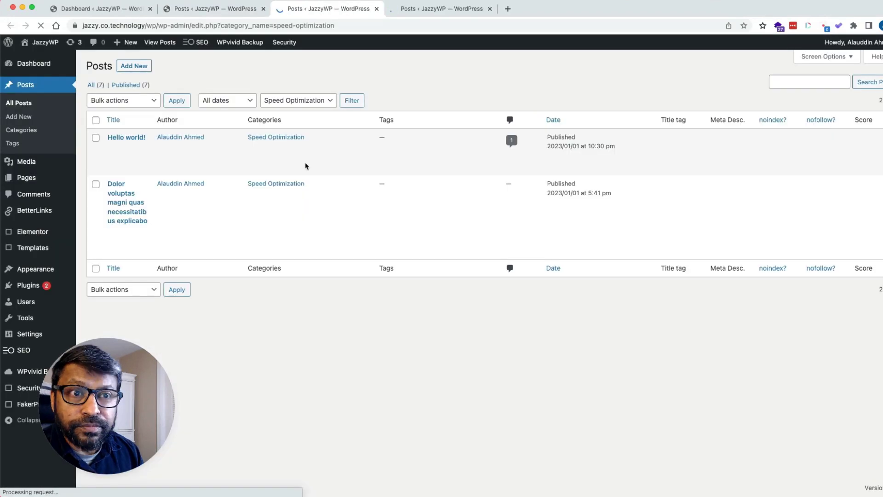
mouse_move(125, 139)
mouse_move(130, 220)
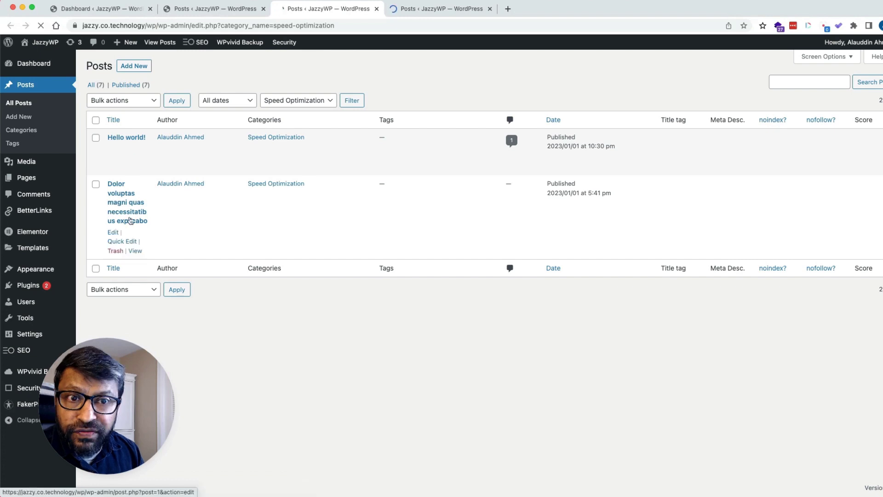
left_click(423, 14)
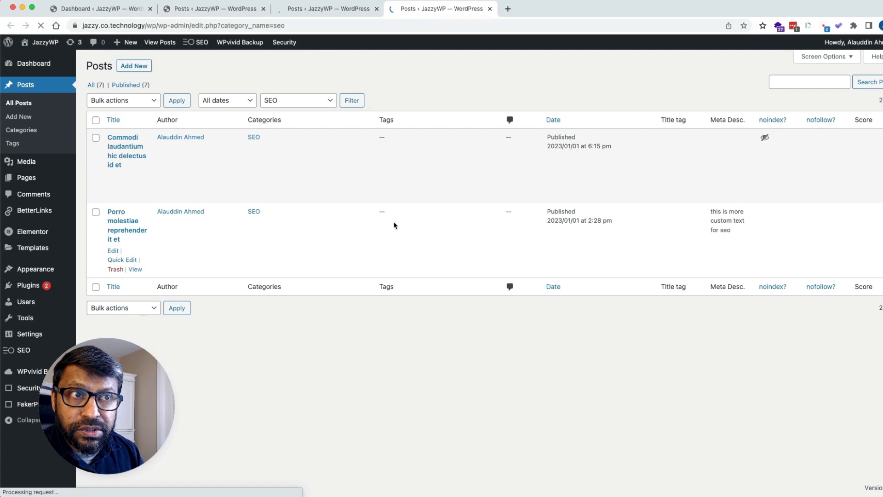
key("ctrl+shift+Tab")
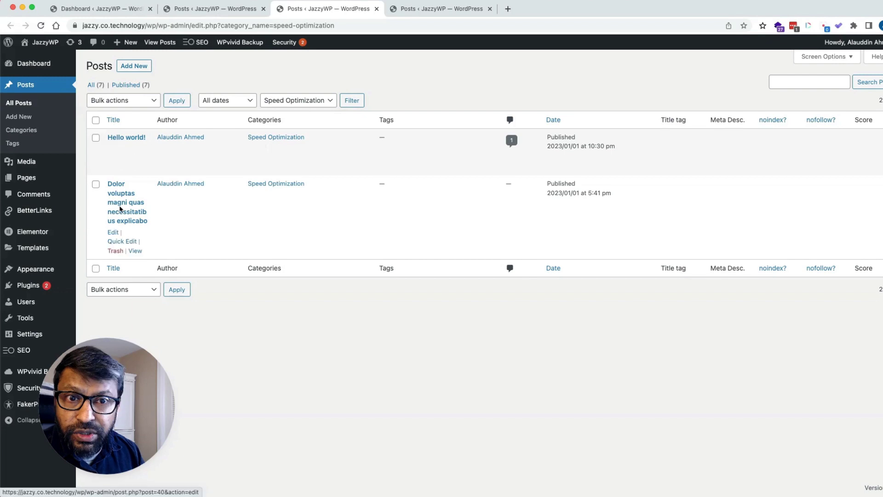
Open the post "Dolor voluptas magni quas necessitatibus explicabo" for editing in a new tab
right_click(114, 234)
left_click(131, 237)
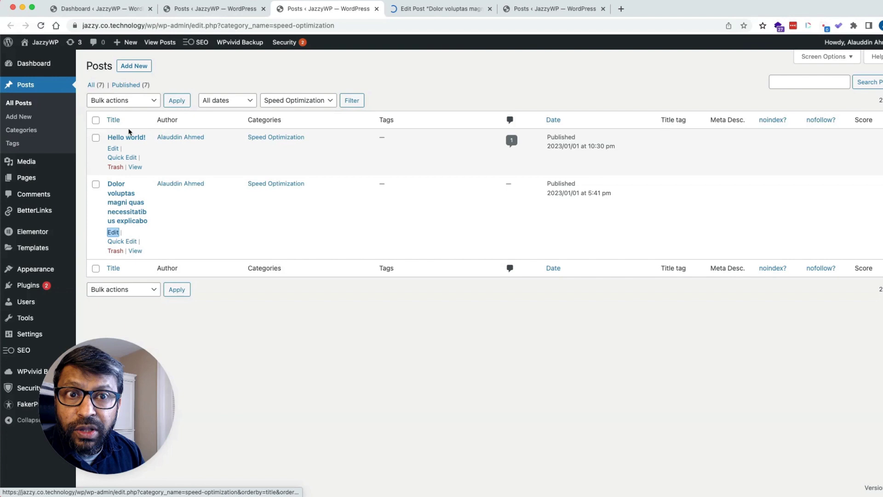
key("ctrl+Tab")
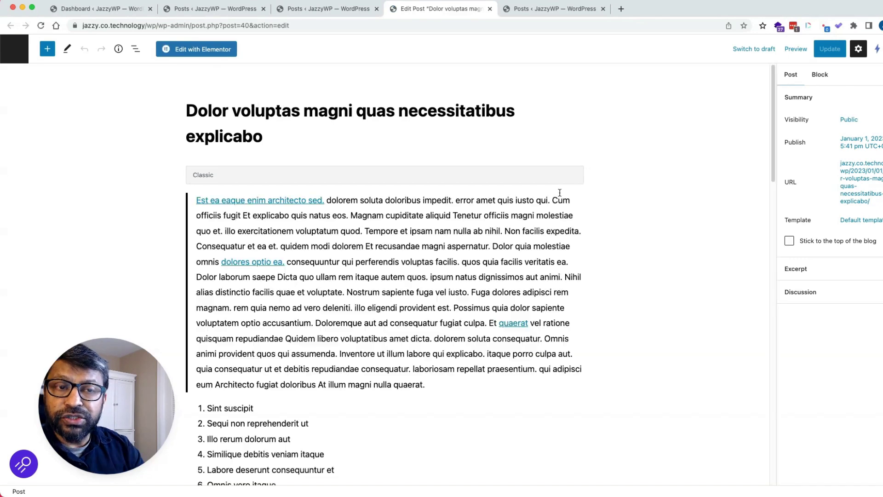
Change the link on the word "quaerat" to the "Hello world!" post and update the post
left_click(510, 323)
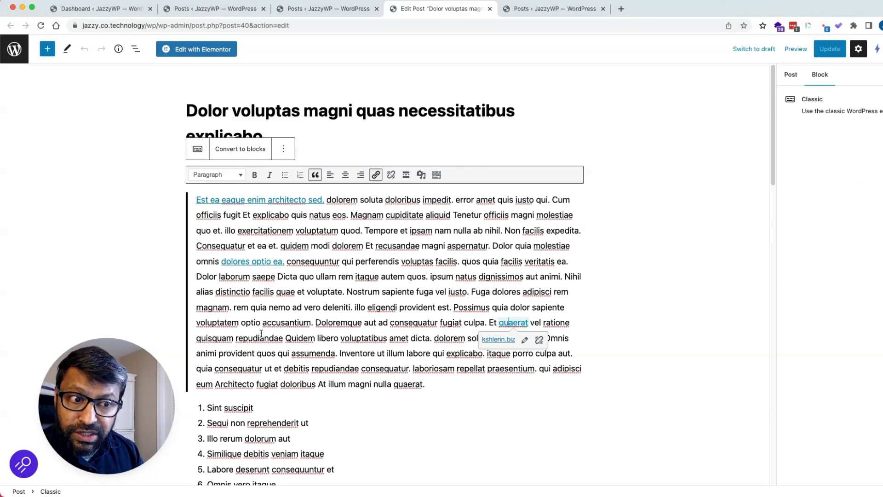
left_click(524, 339)
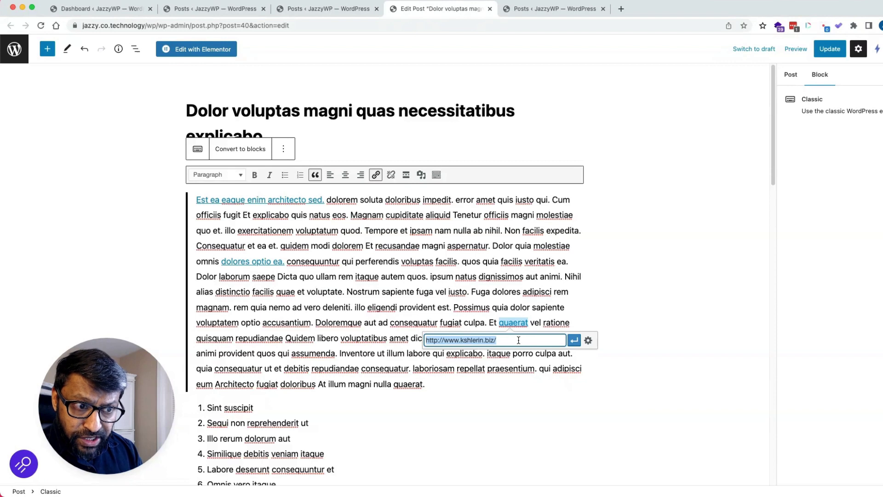
type("hello")
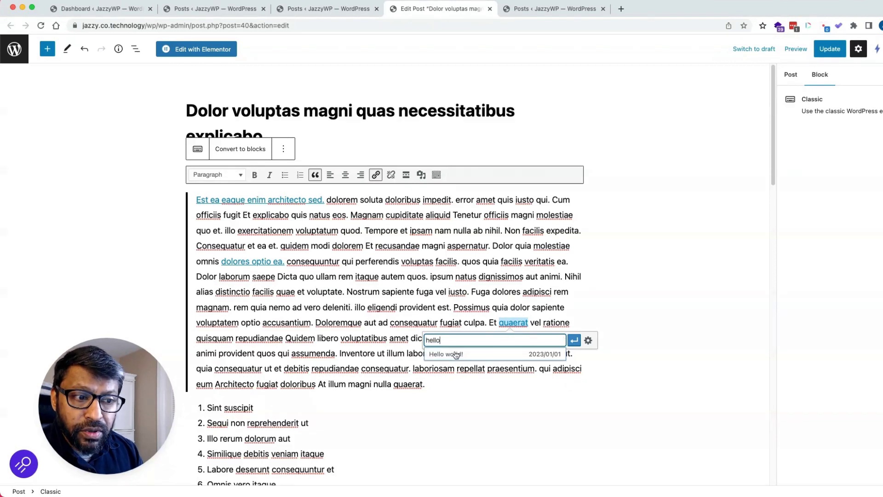
left_click(457, 354)
left_click(574, 340)
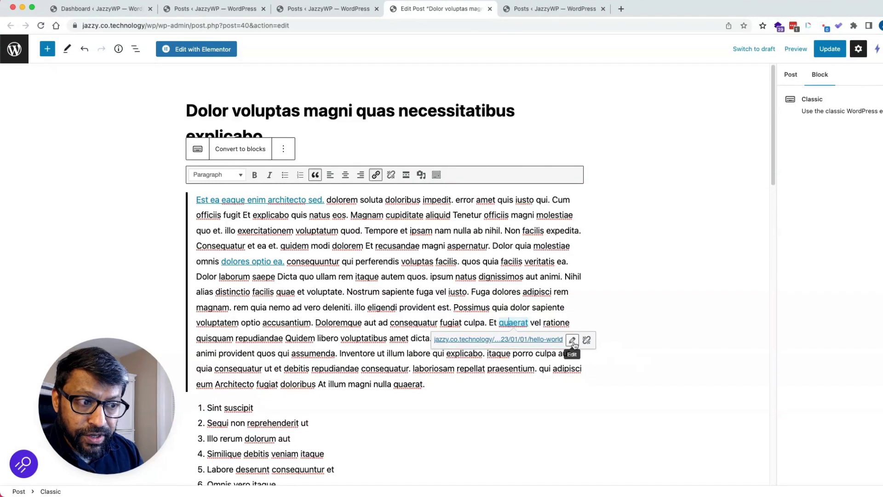
left_click(829, 49)
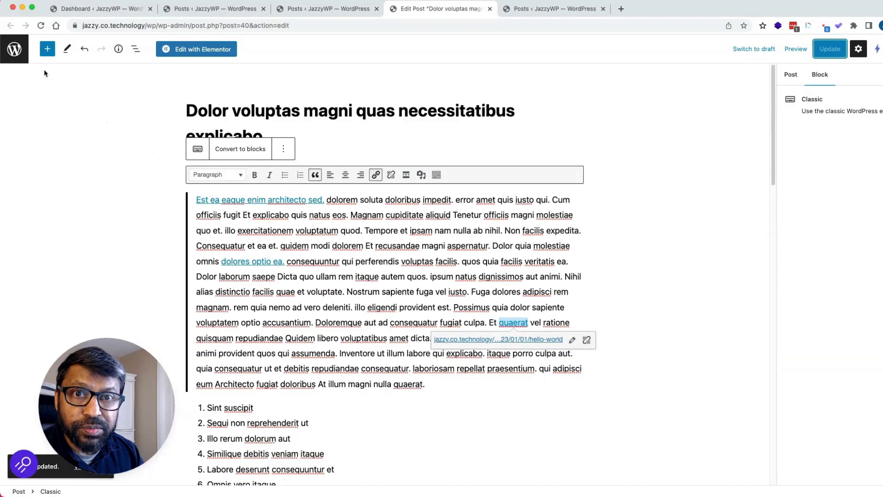
View the published "Dolor voluptas" post, follow its "quaerat" link and examine the date and slug in the linked page's URL
left_click(11, 54)
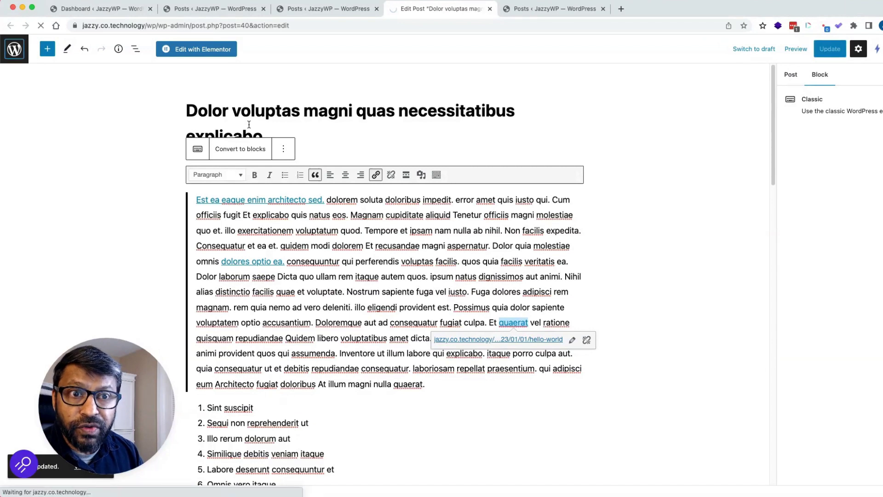
triple_click(207, 112)
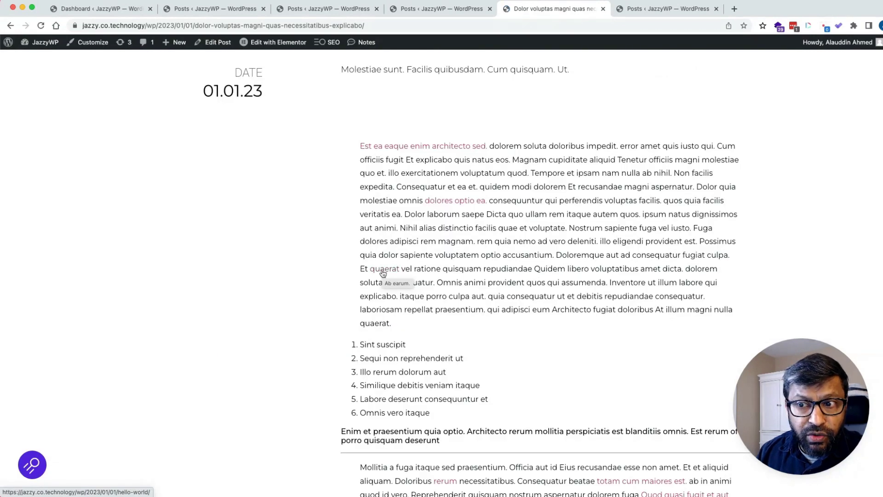
left_click(388, 272)
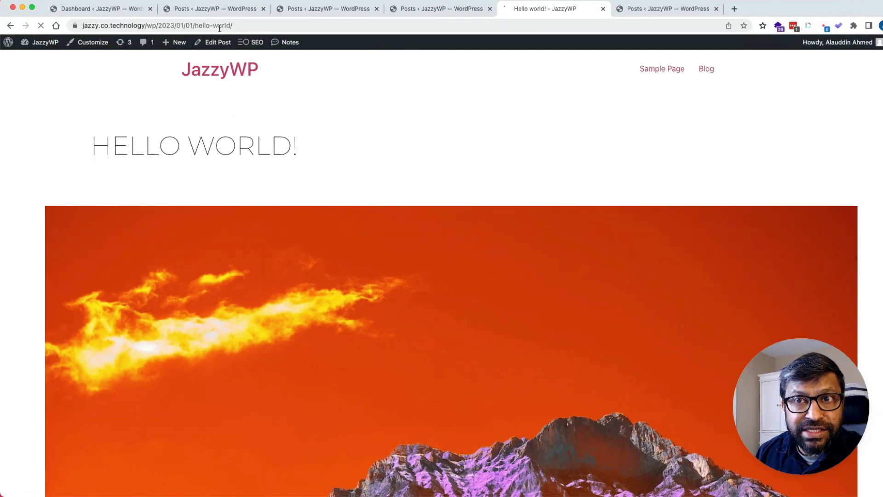
left_click_drag(157, 26, 301, 29)
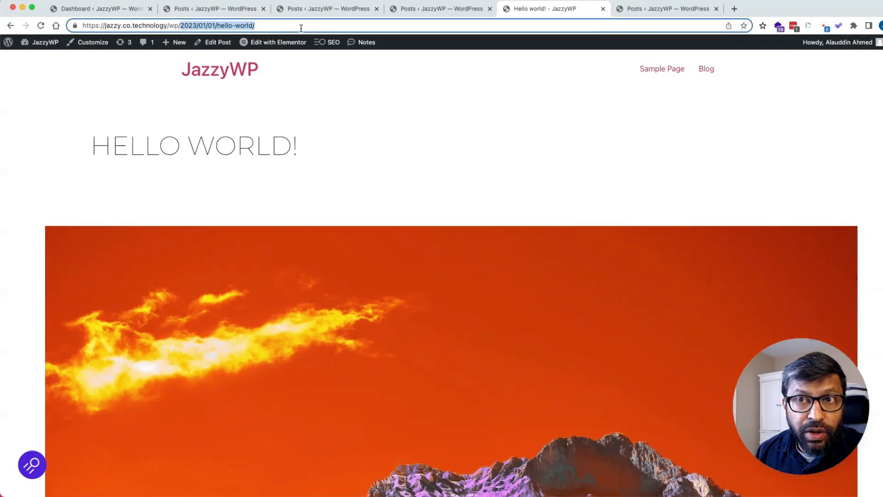
left_click(268, 22)
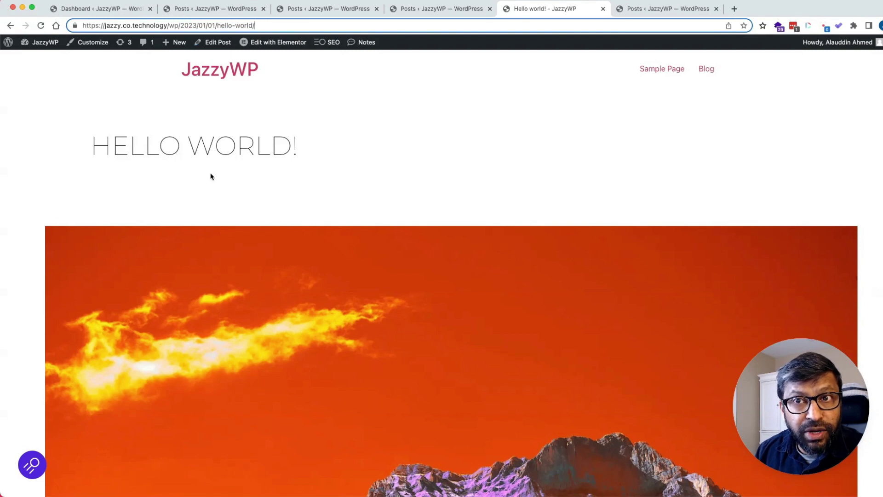
Open the "Hello world!" post for editing, change its title to "Nice world!" and update the post
left_click(222, 44)
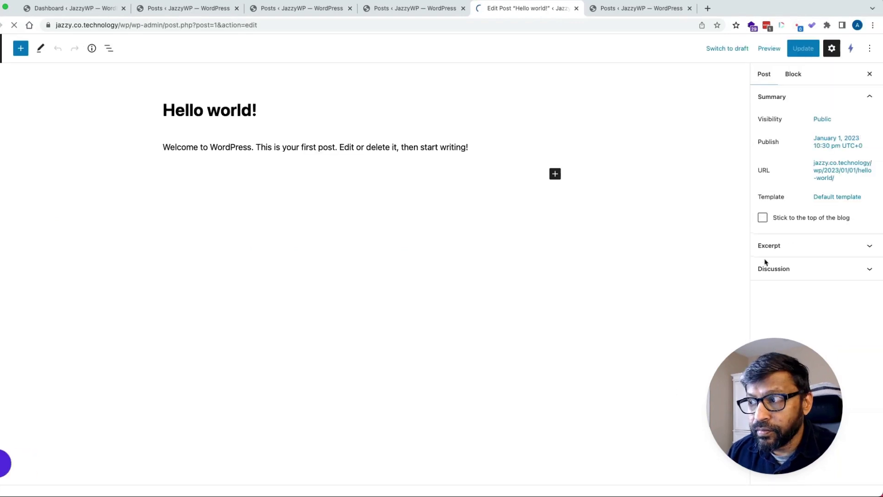
double_click(186, 108)
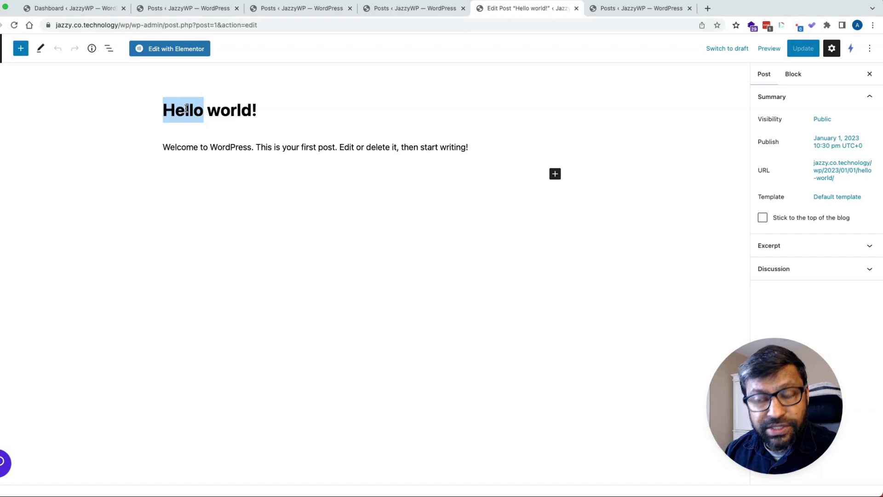
type("Nice")
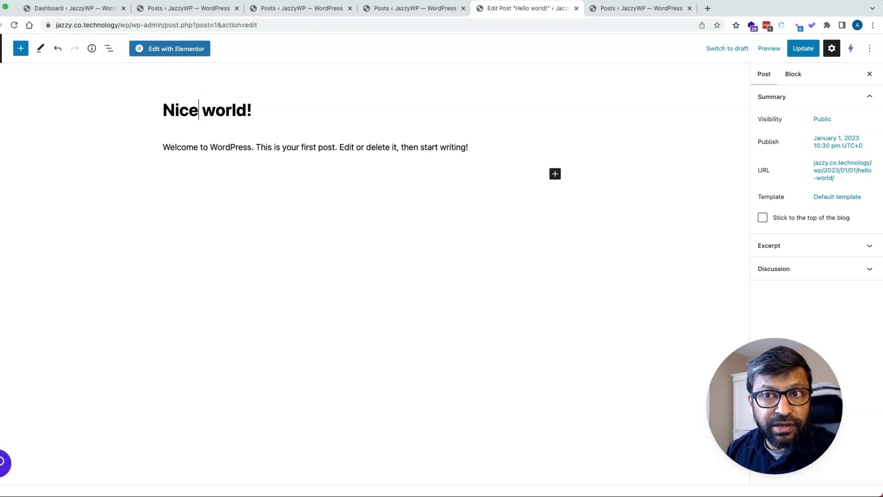
left_click(803, 49)
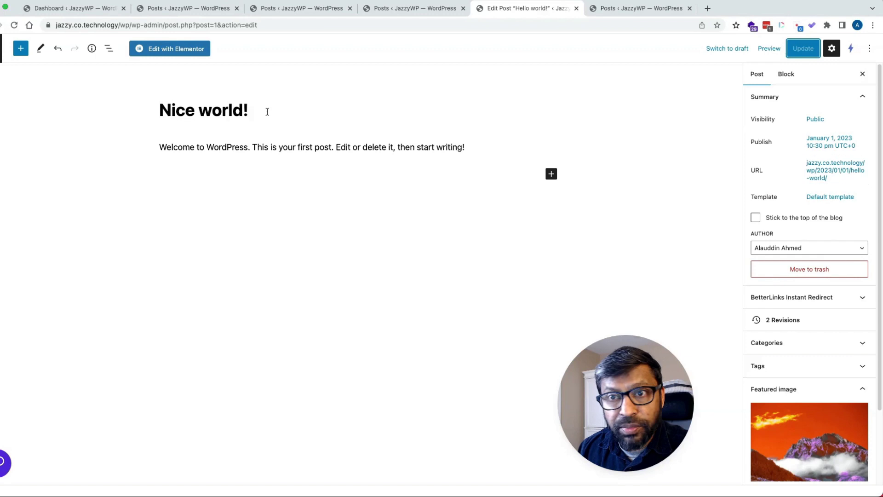
Compare the "Nice world!" title with the post's URL in the editor and on the published page, and return to the posts list
left_click(200, 108)
triple_click(200, 108)
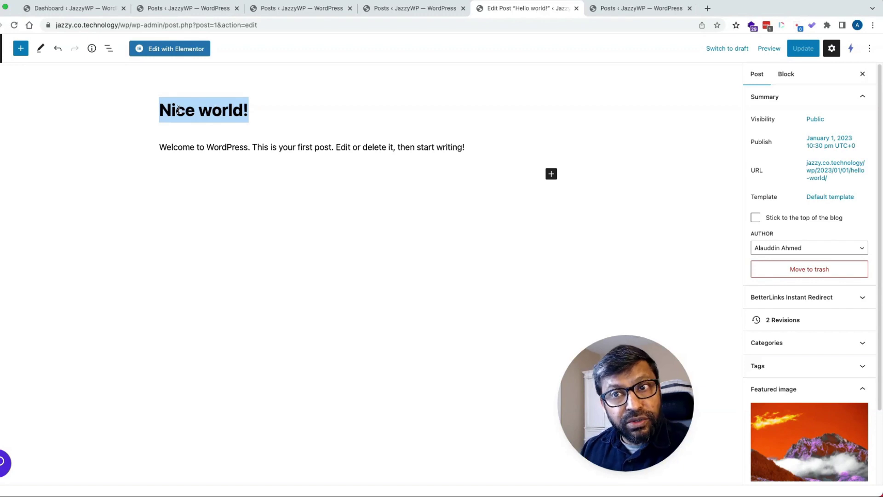
double_click(223, 112)
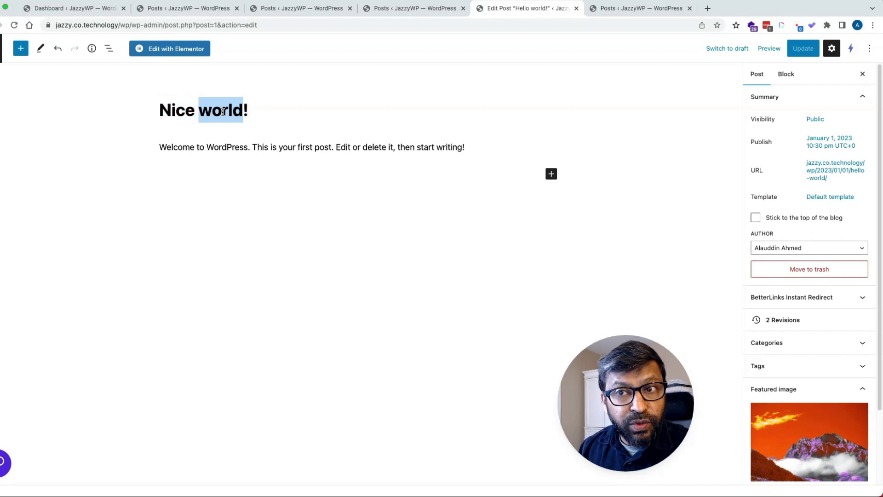
triple_click(222, 112)
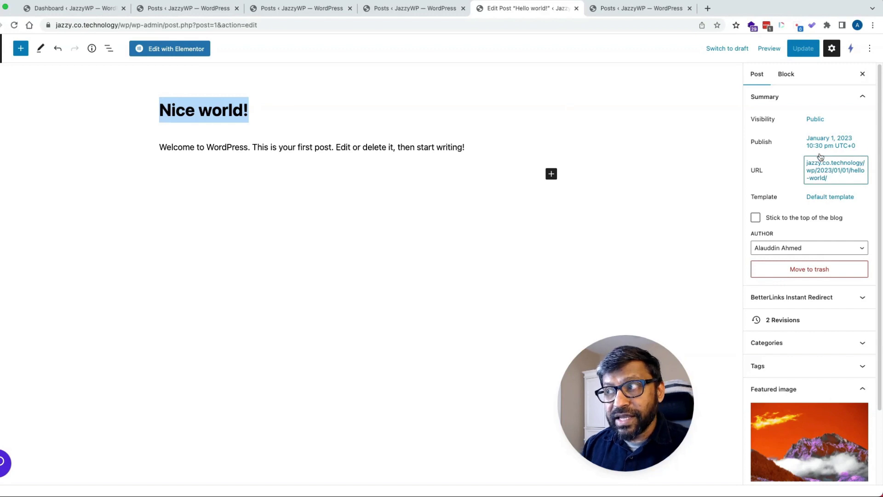
left_click(809, 51)
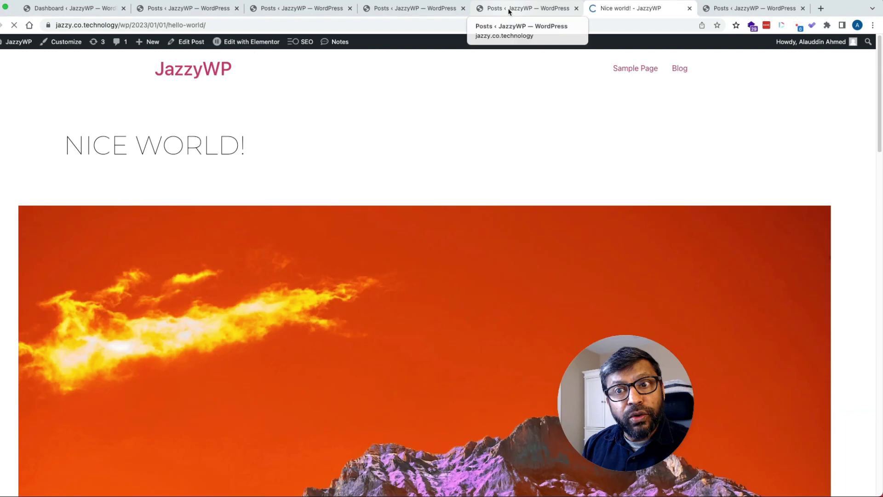
left_click(509, 12)
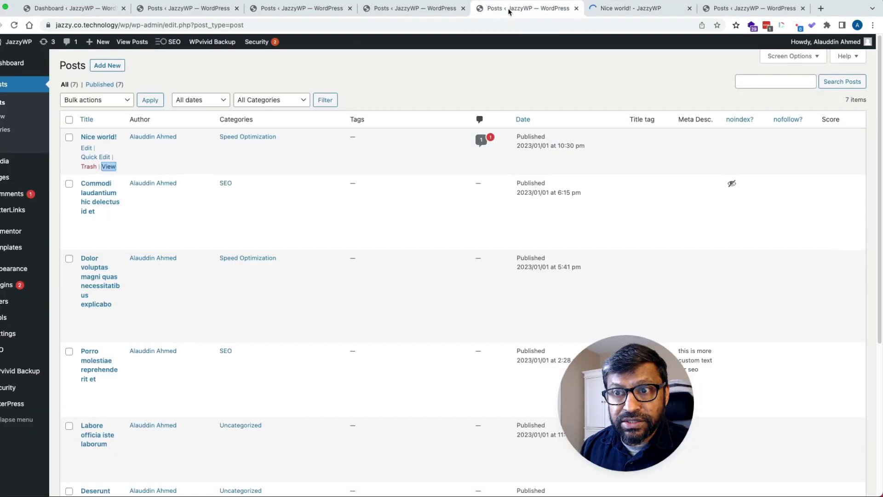
Quick-edit the "Nice world!" post, clear its "hello-world" slug and update the post
left_click(93, 158)
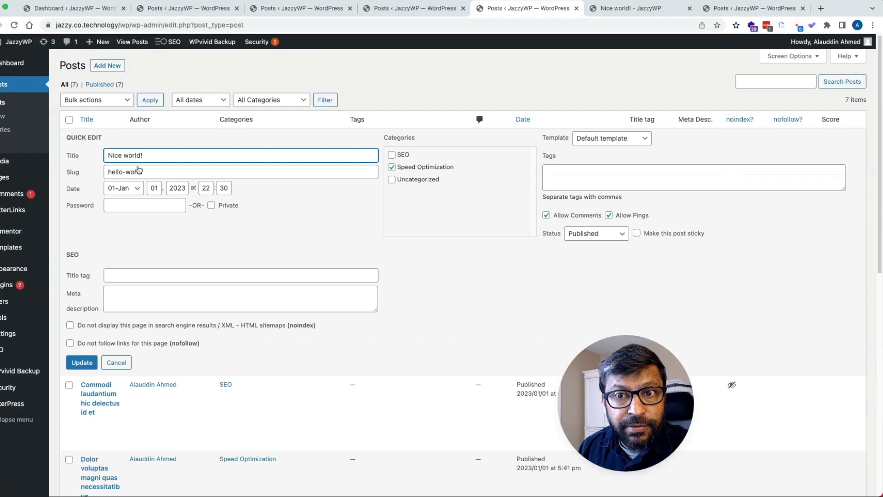
double_click(152, 168)
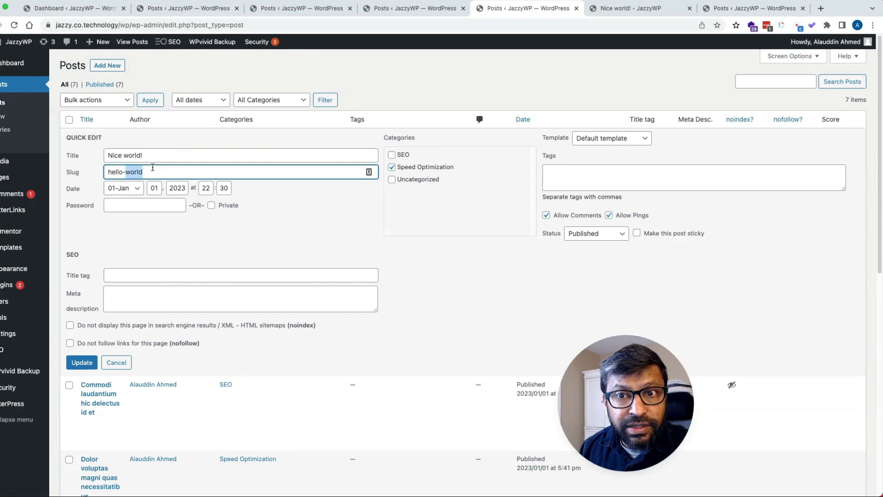
triple_click(153, 167)
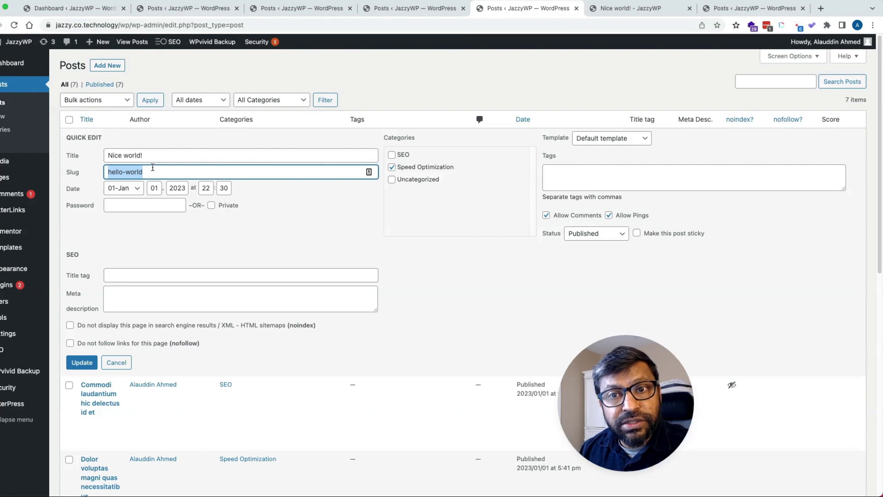
key("BackSpace")
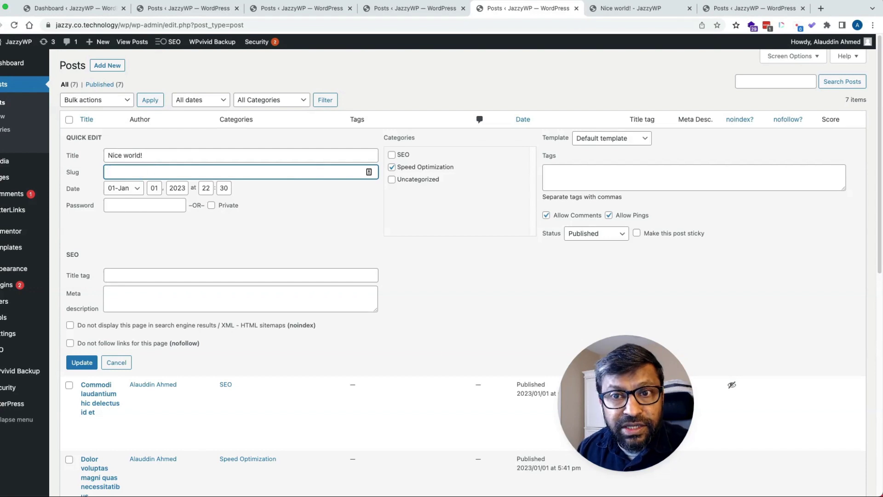
left_click(85, 364)
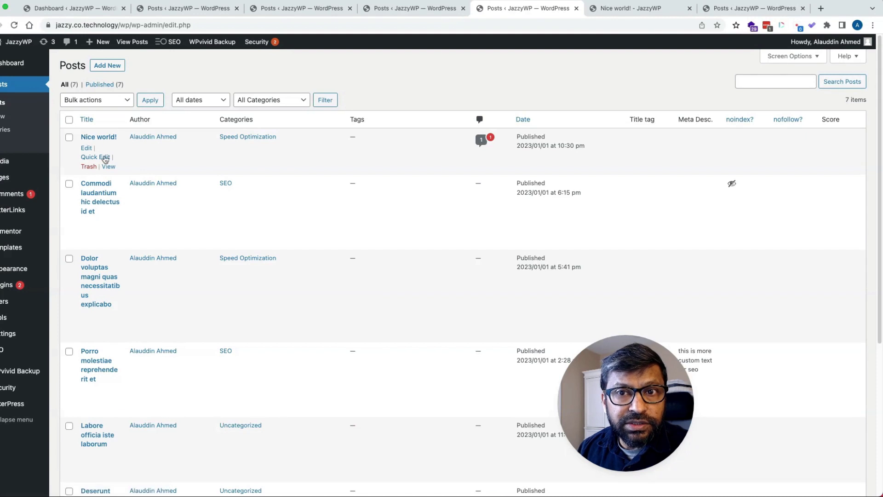
Reload the posts list, check the "Nice world!" post's slug in Quick Edit and close it without changes
left_click(14, 25)
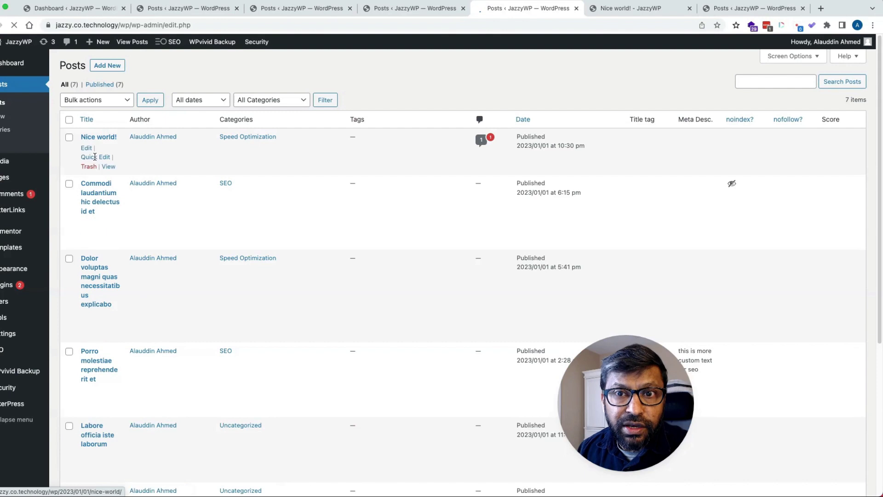
left_click(98, 158)
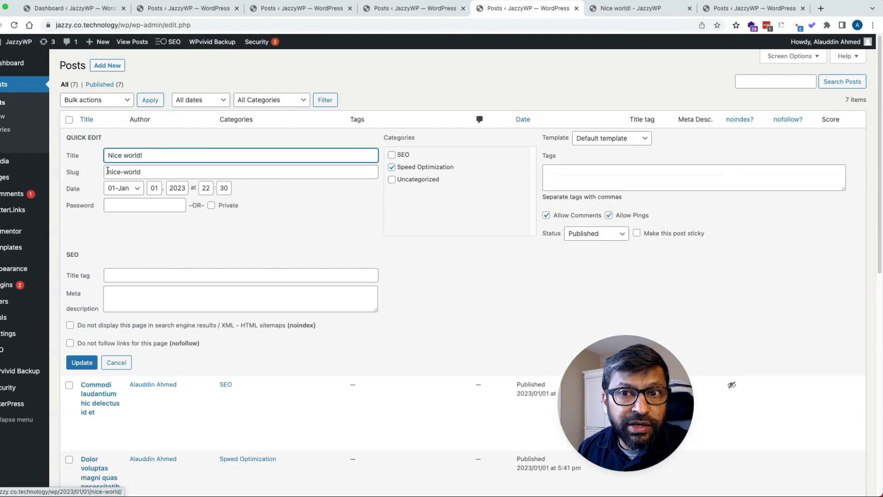
left_click(159, 169)
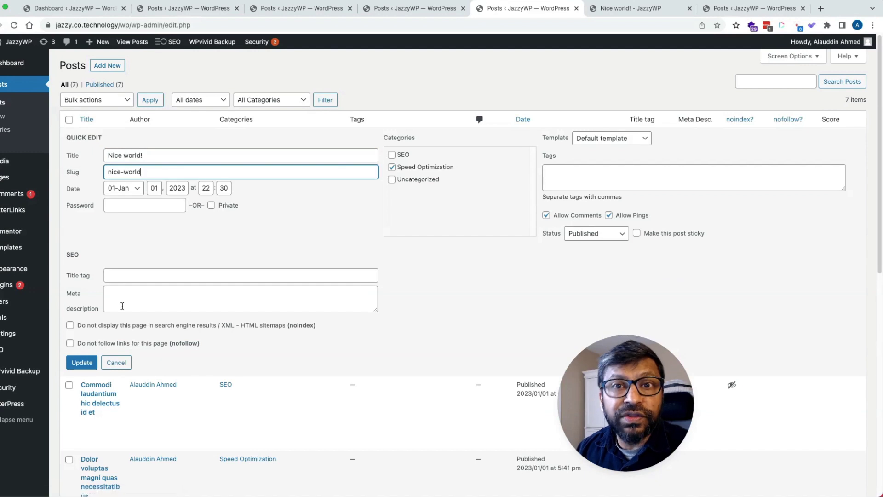
left_click(116, 362)
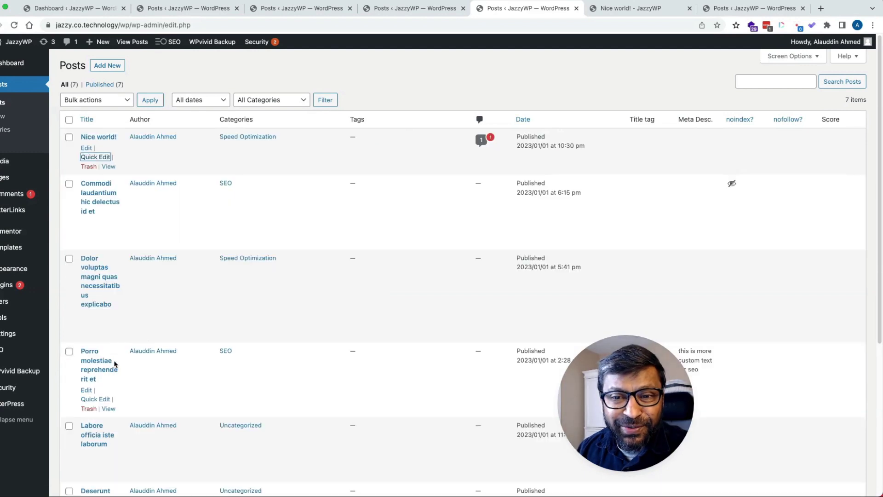
View the published "Nice world!" post in a new browser tab and examine the slug in its URL
right_click(109, 168)
left_click(138, 171)
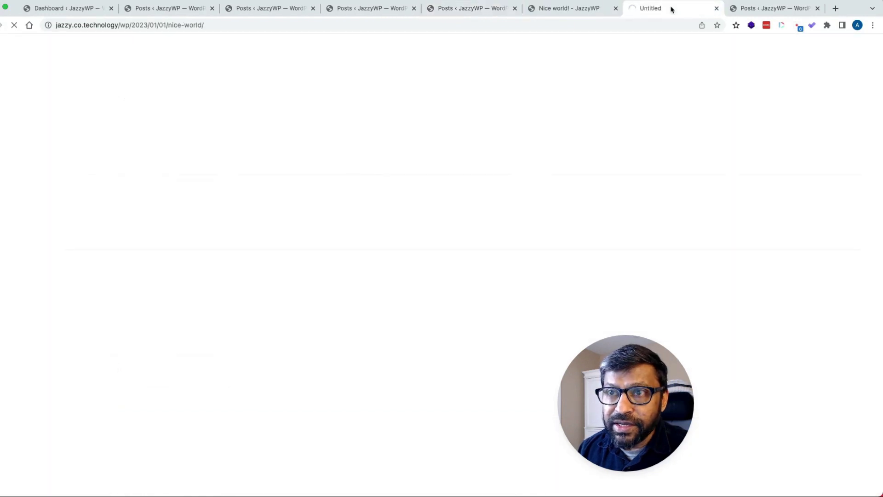
left_click(670, 10)
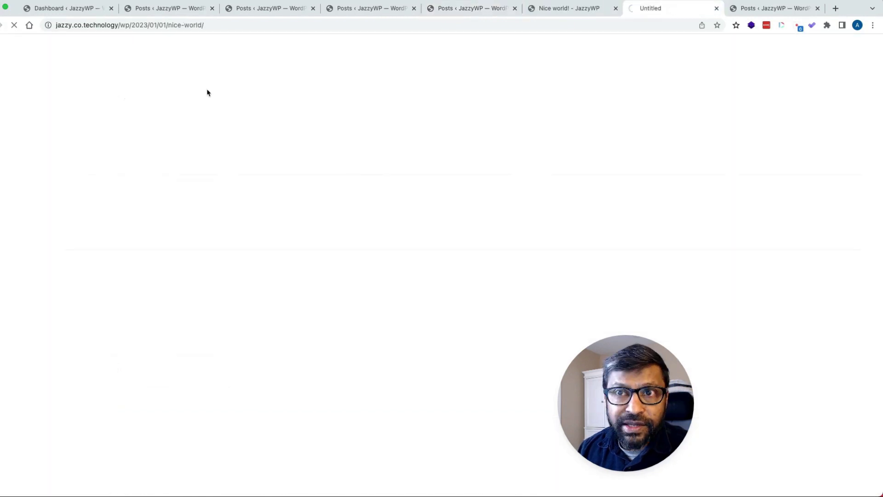
left_click_drag(128, 25, 241, 31)
left_click(167, 28)
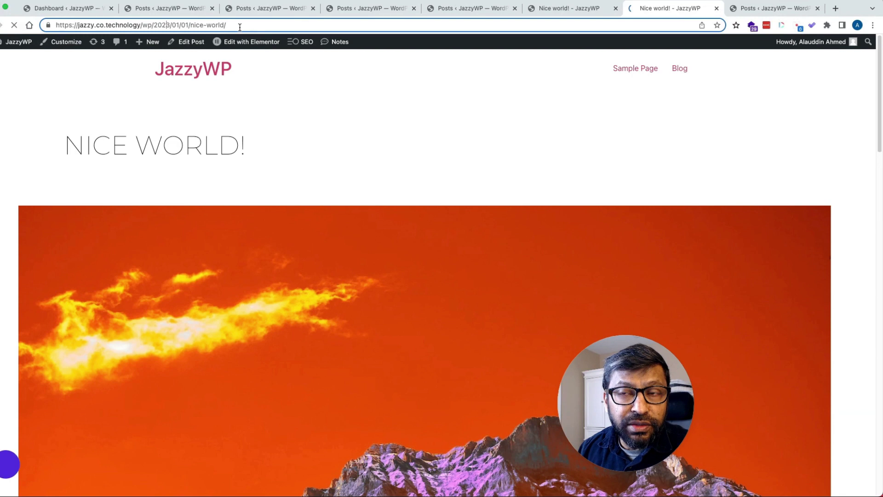
Open the "Dolor voluptas magni quas necessitatibus explicabo" post from the site's blog page and follow its "quaerat" link
left_click(685, 70)
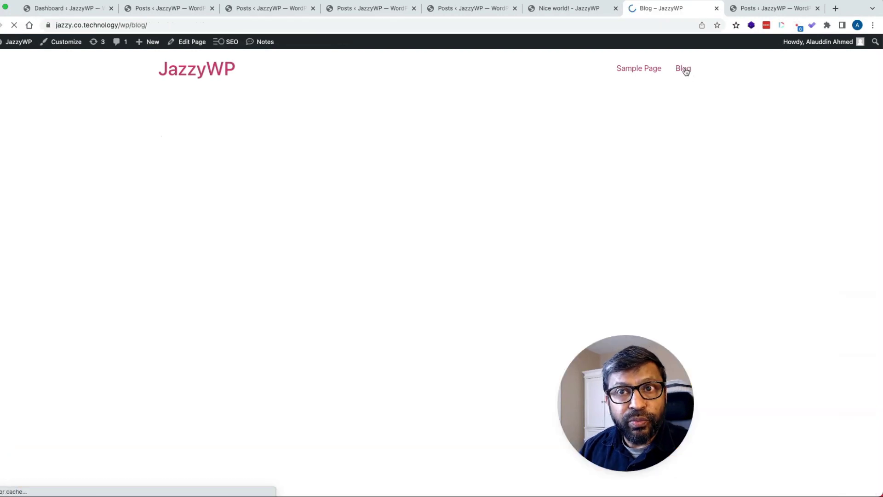
scroll(422, 261, "down", 10)
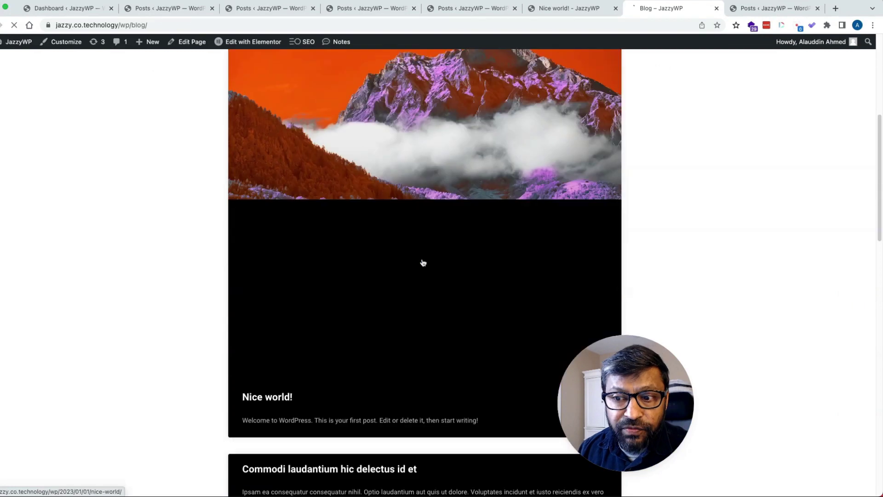
scroll(422, 262, "down", 8)
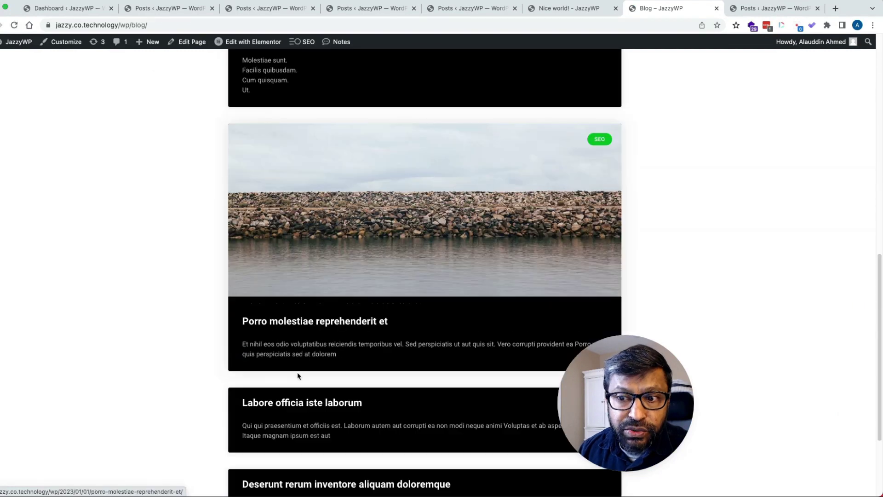
scroll(290, 328, "up", 2)
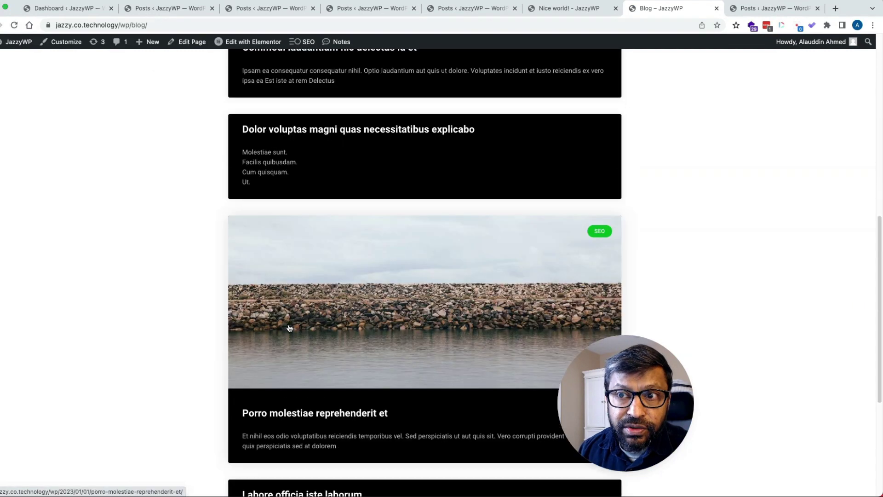
scroll(289, 328, "up", 3)
left_click(271, 264)
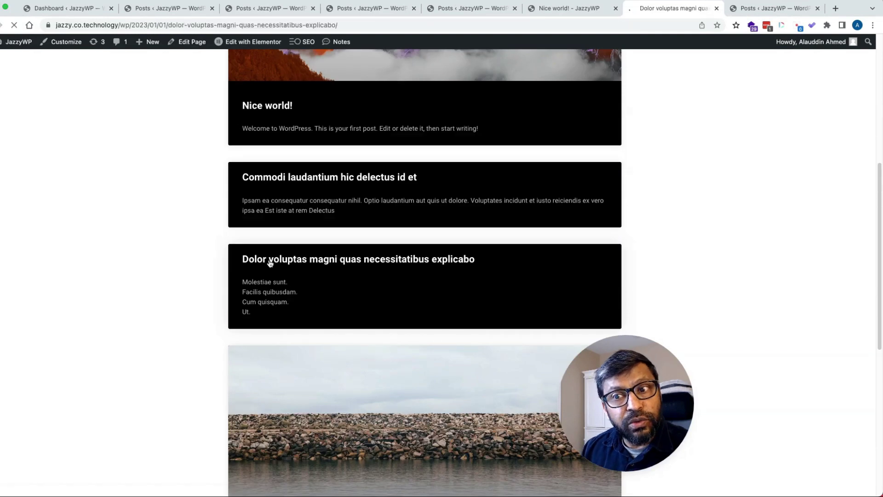
scroll(387, 325, "down", 4)
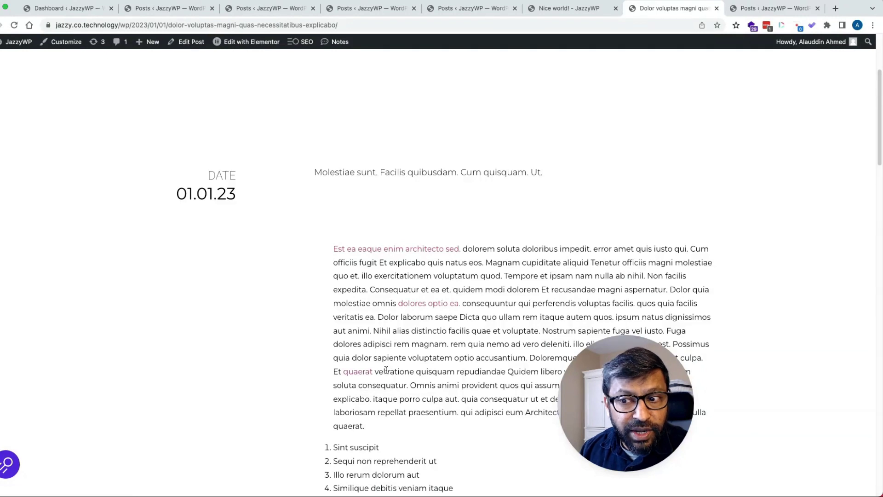
left_click(361, 374)
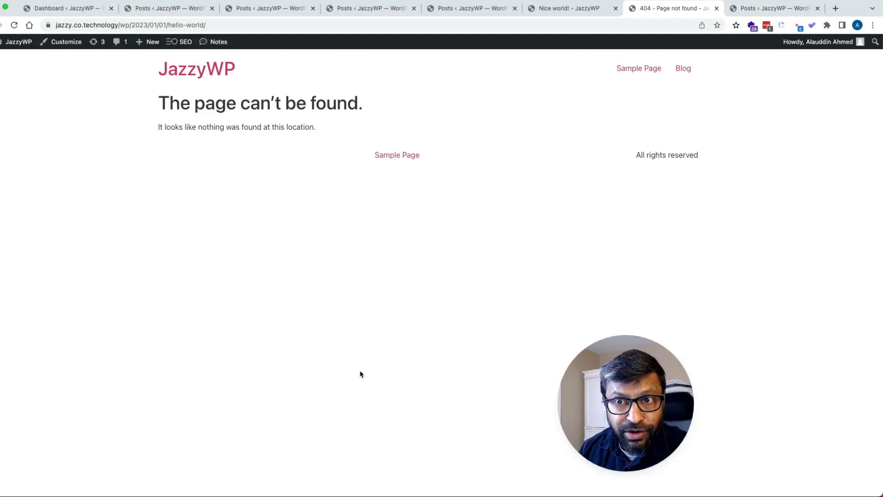
Examine the linked page's heading and the slug in its URL
triple_click(309, 102)
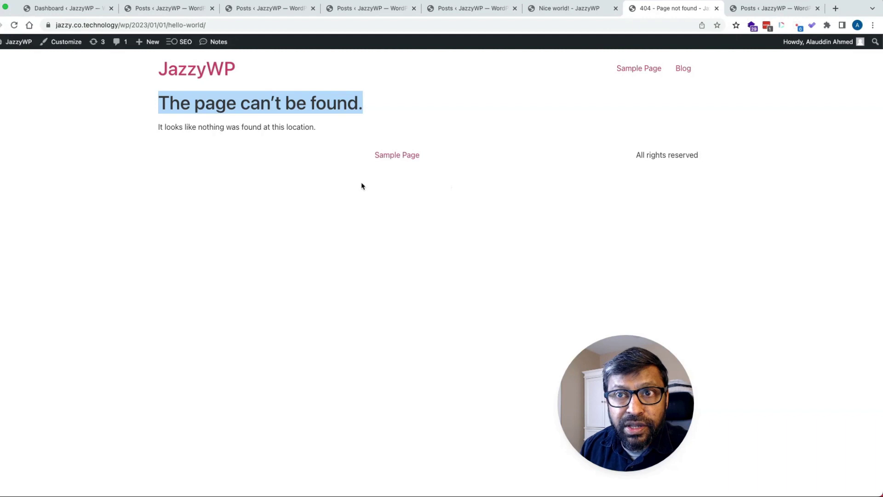
left_click(167, 25)
left_click_drag(167, 24, 306, 28)
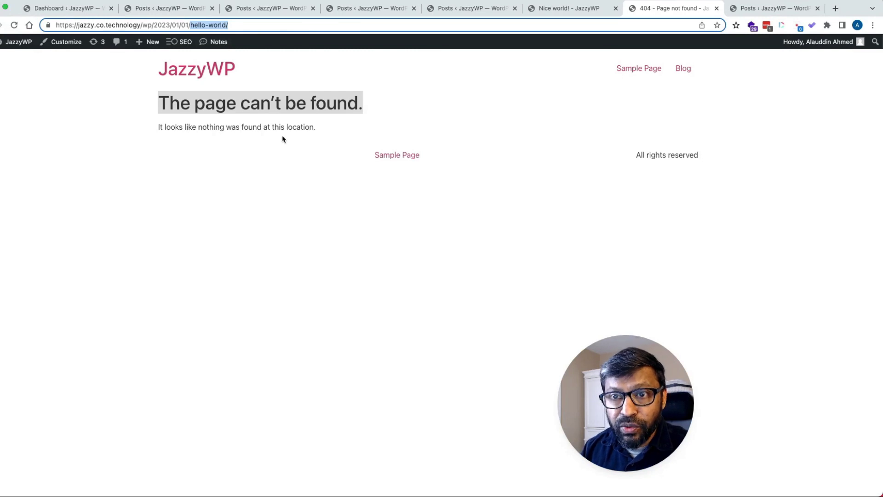
left_click(297, 256)
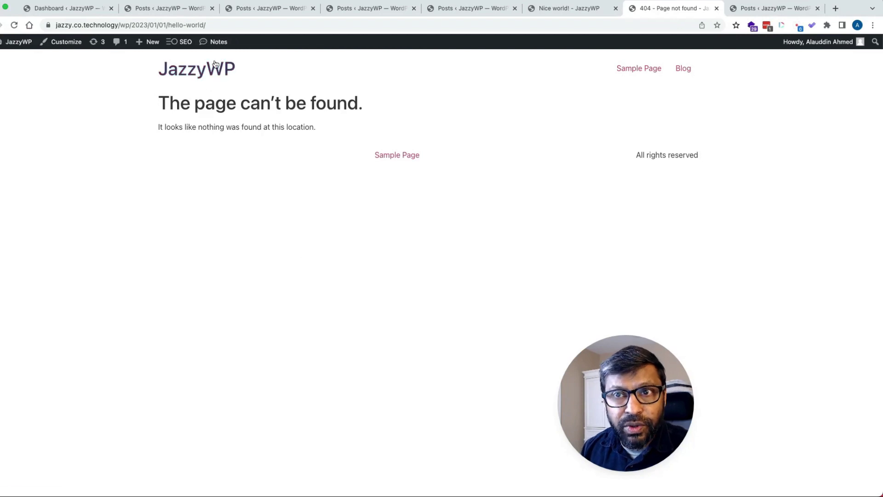
Go to the WordPress dashboard, open the Elementor Theme Builder and add a new Error 404 template
left_click(3, 60)
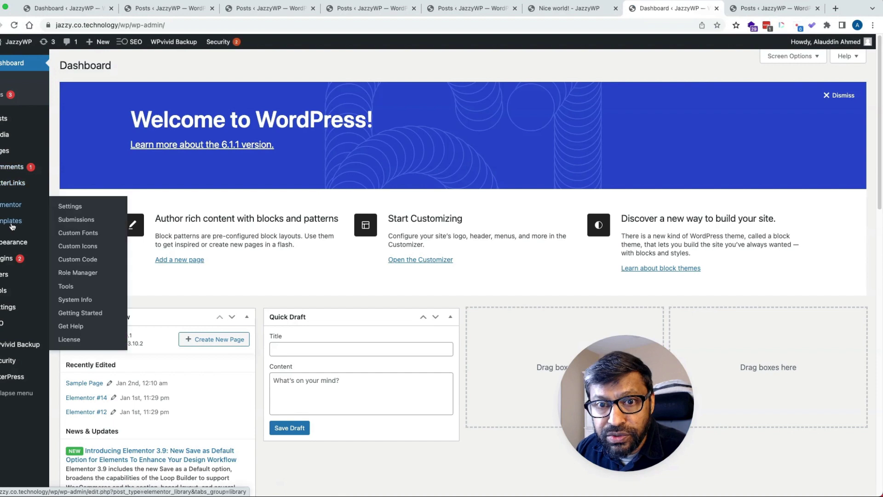
mouse_move(19, 221)
left_click(86, 249)
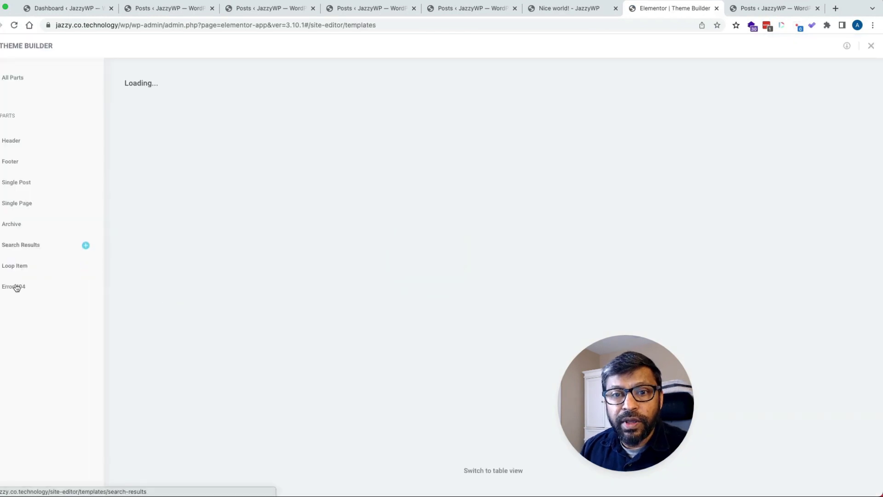
left_click(15, 286)
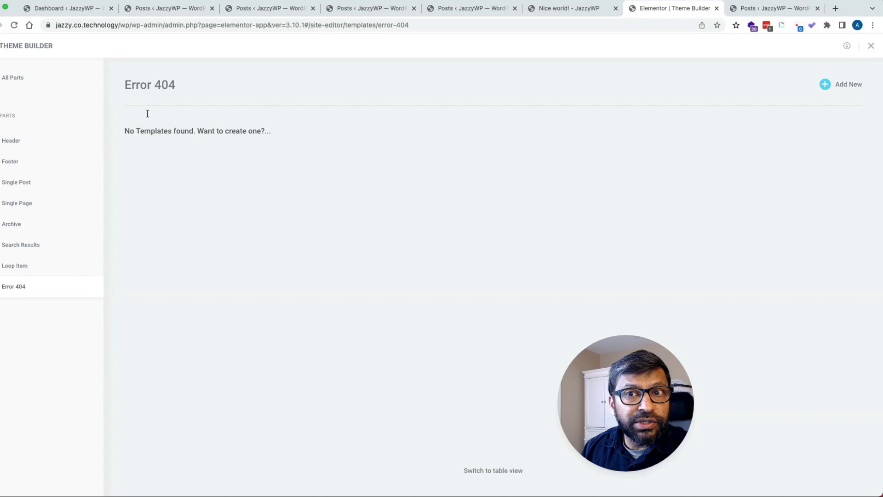
left_click(848, 85)
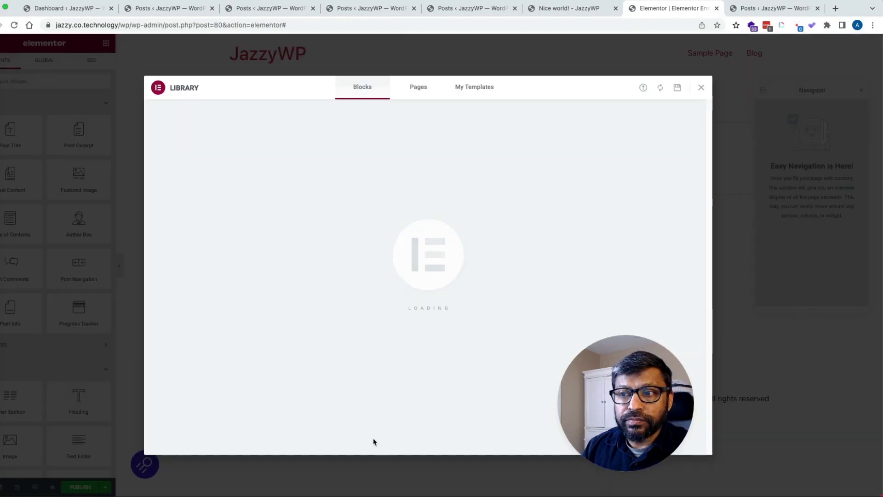
Insert the 404 library block with the grimacing man and the "Oops! Page not found" text into the template
mouse_move(616, 401)
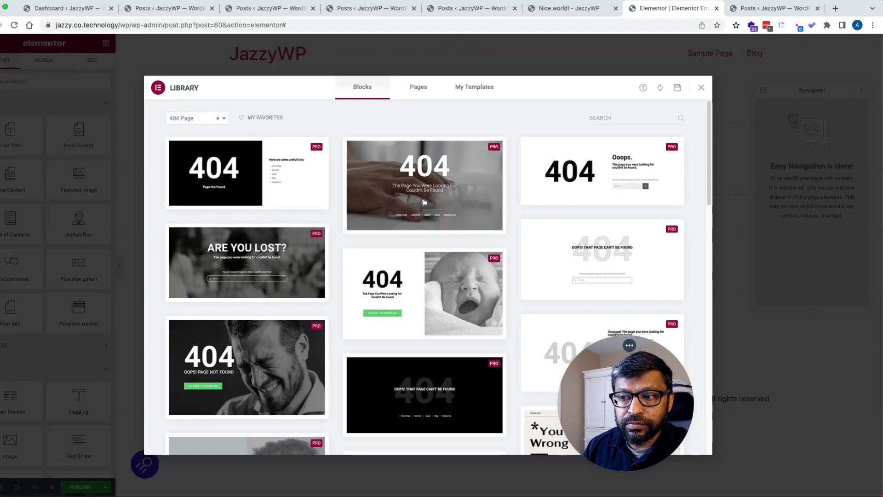
left_click_drag(616, 401, 778, 402)
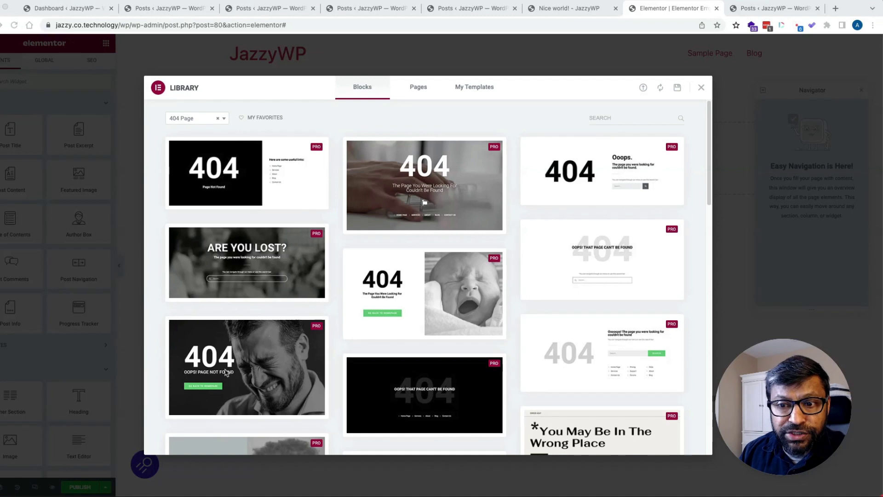
mouse_move(261, 360)
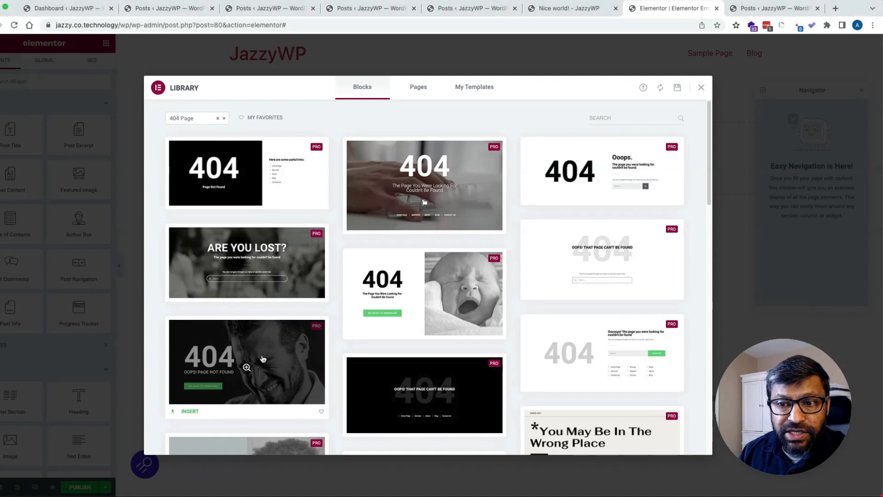
left_click(189, 411)
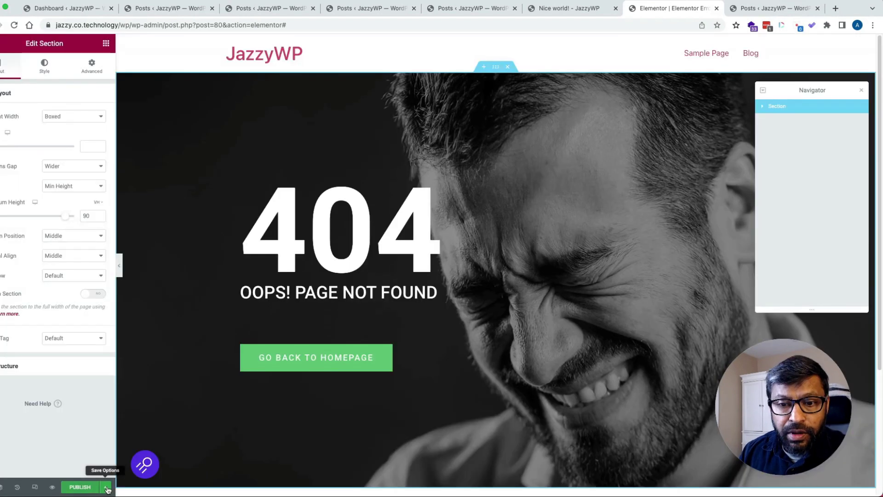
Save the template with the display condition Include 404 Page and exit the editor
left_click(107, 488)
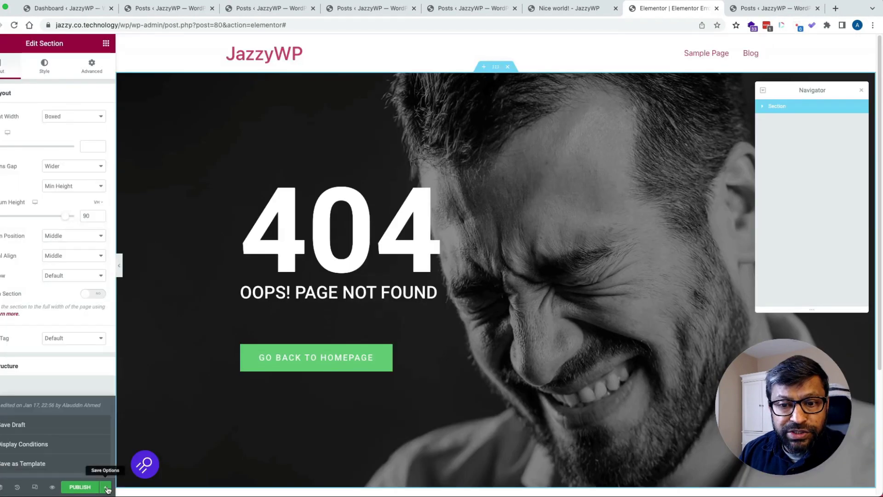
left_click(34, 446)
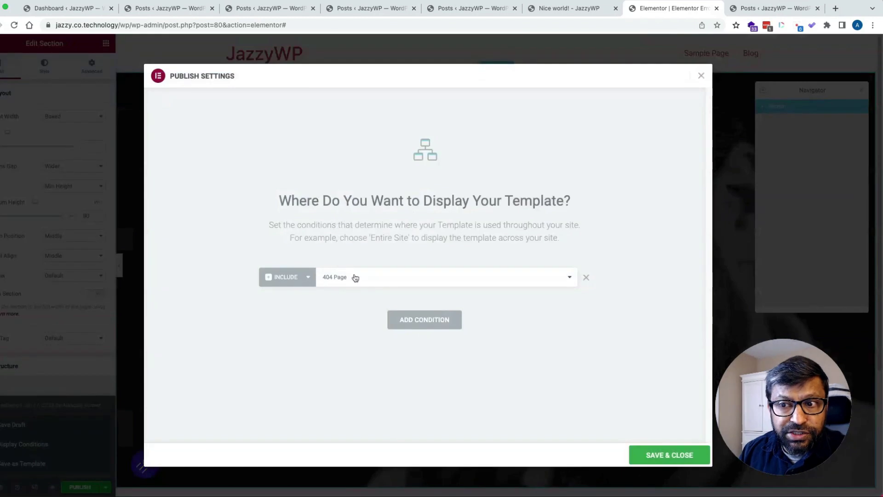
left_click(662, 455)
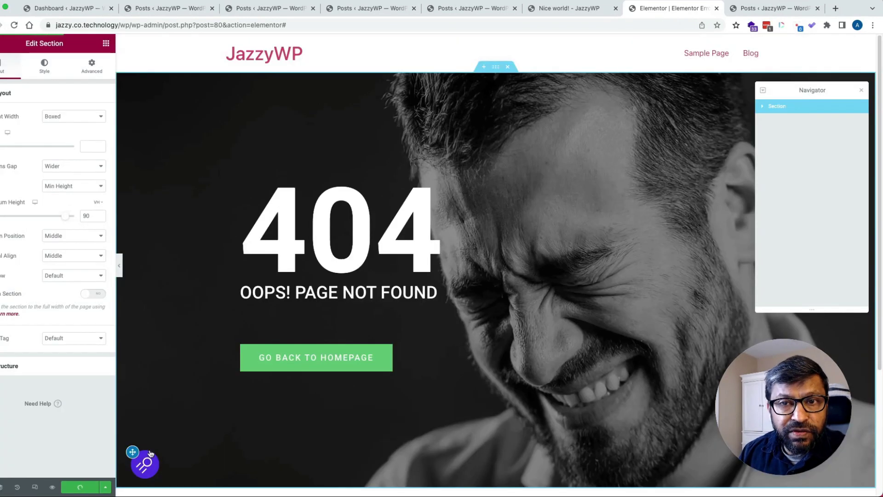
left_click(6, 49)
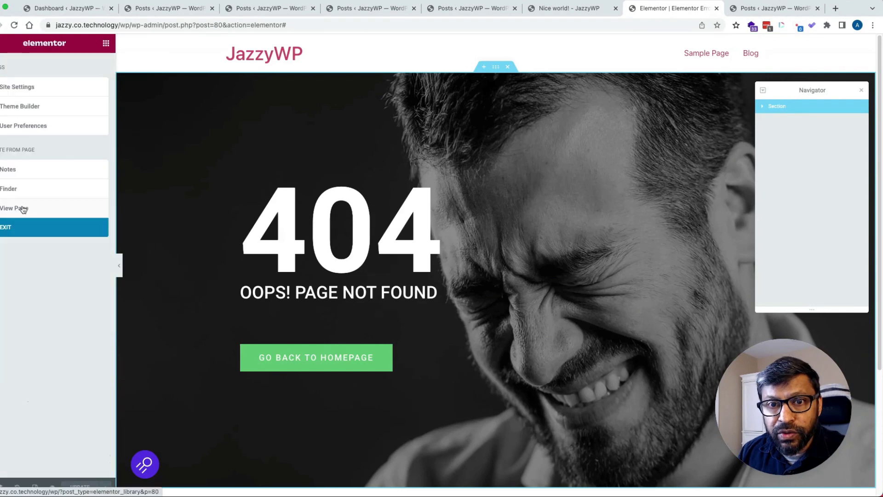
left_click(18, 228)
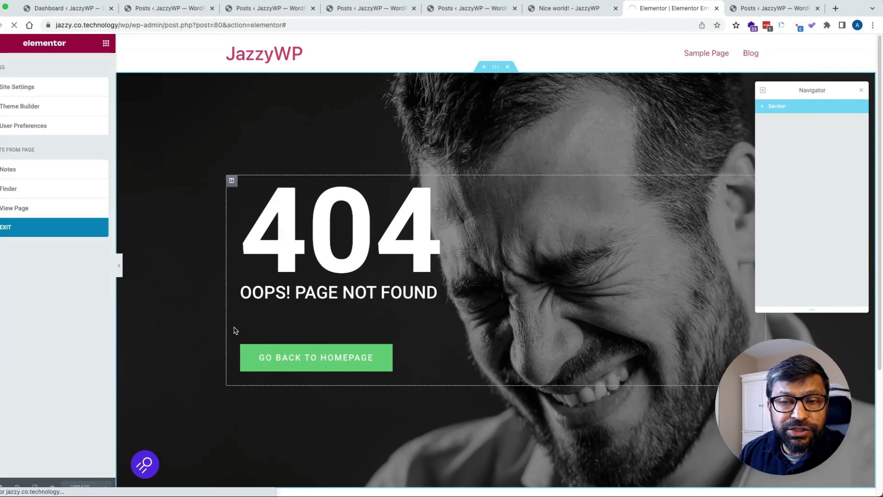
View the saved 404 template on the front end and go to the site's Blog page
left_click(78, 207)
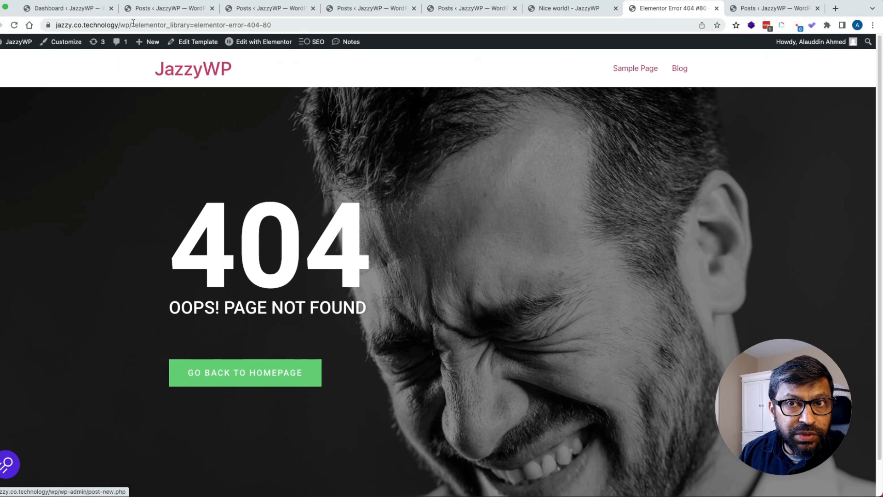
left_click_drag(132, 25, 275, 28)
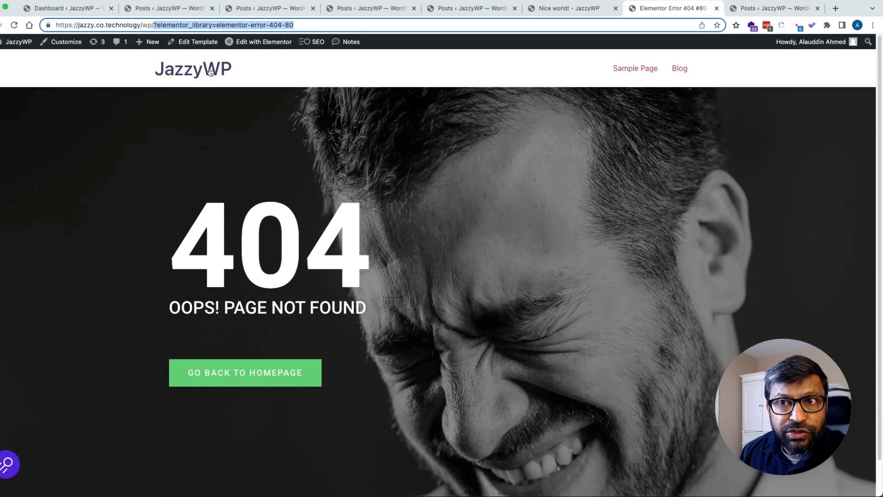
key("Return")
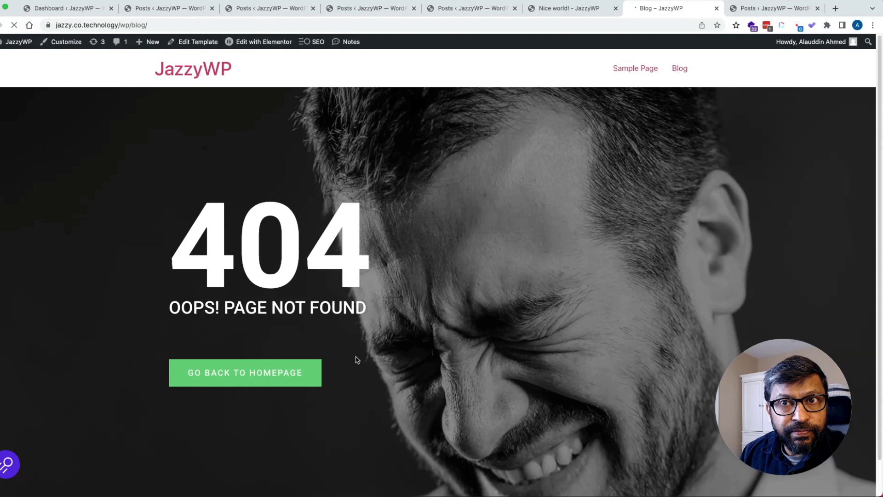
Open the post "Dolor voluptas magni quas necessitatibus explicabo" and follow the "quaerat" link in its text
scroll(265, 317, "down", 20)
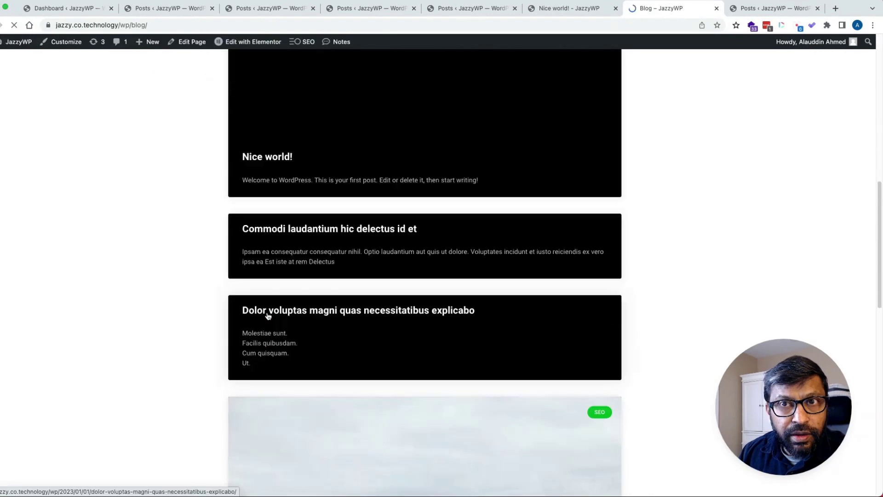
left_click(321, 349)
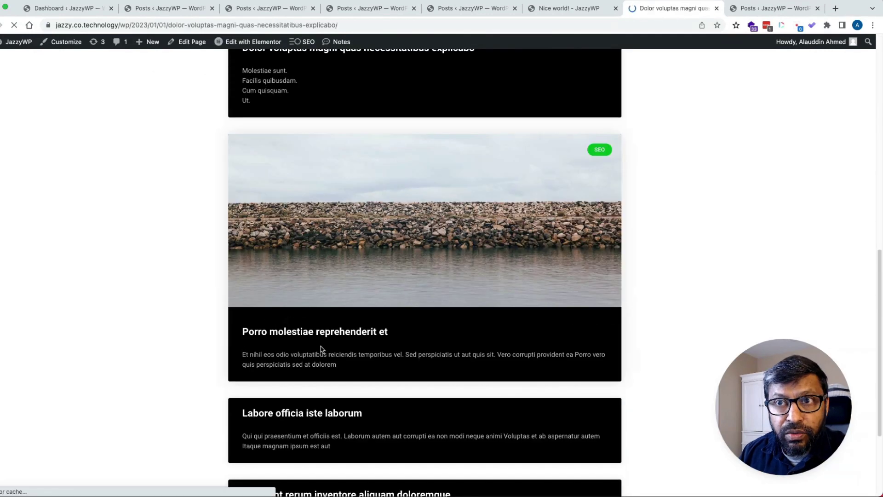
scroll(321, 350, "down", 3)
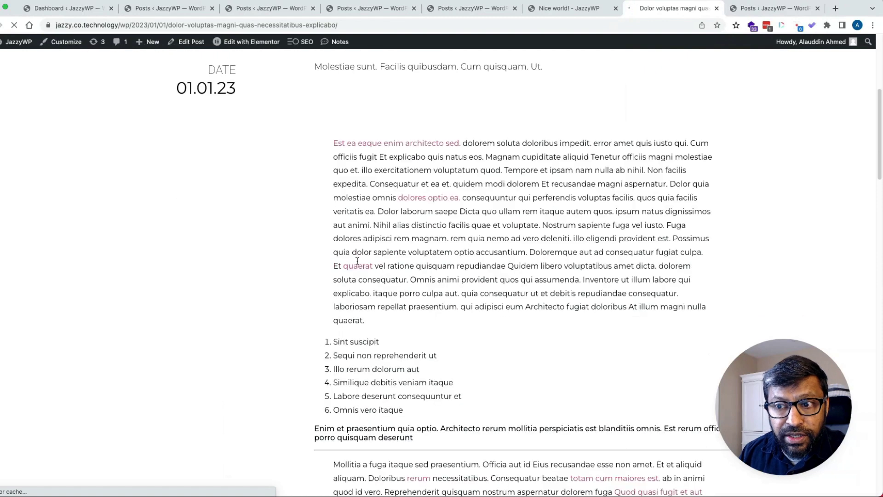
left_click(360, 269)
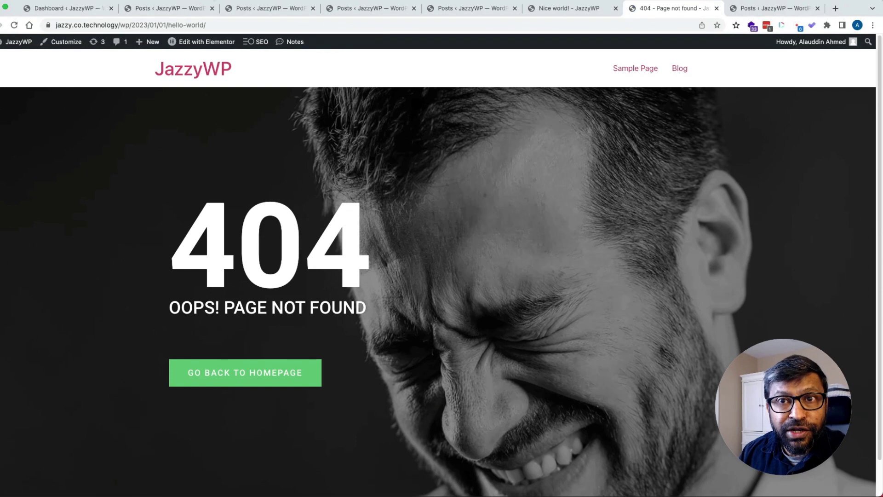
Test the custom 404 page by loading the nonexistent address jazzy.co.technology/wp/747474
left_click_drag(132, 25, 411, 40)
type("747474")
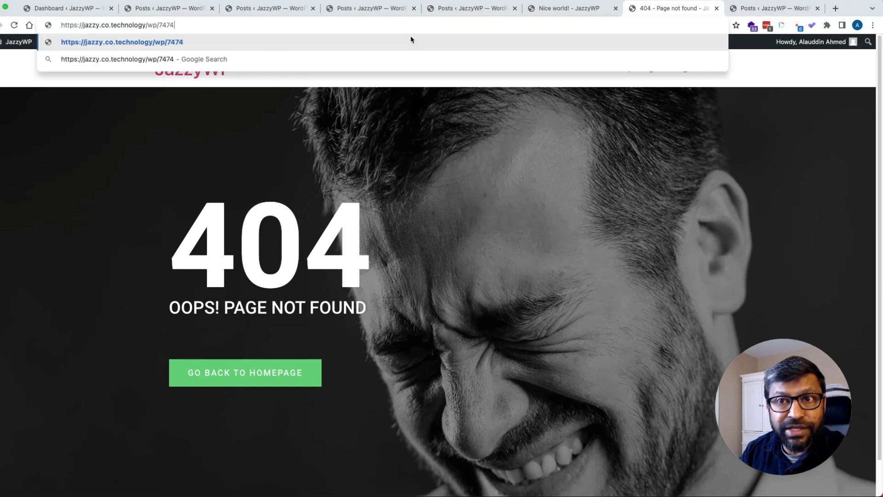
key("Return")
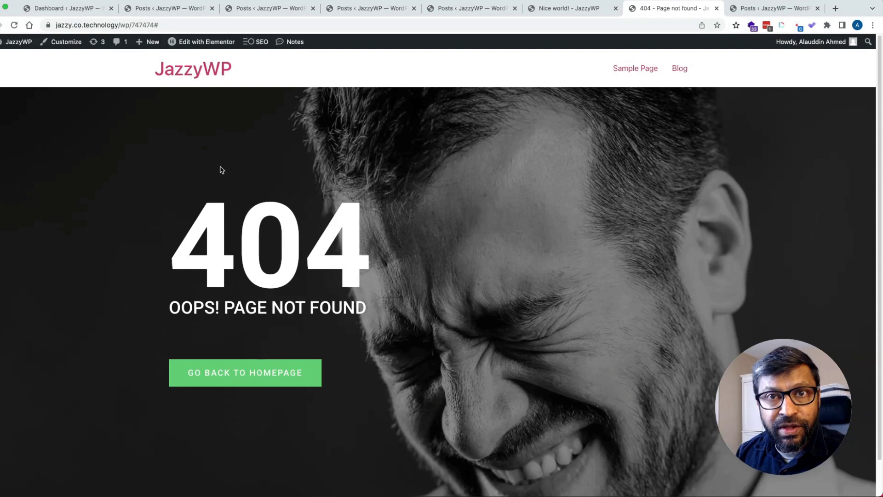
Go to the WordPress dashboard, open the page for adding new plugins and search for "redirection"
mouse_move(16, 42)
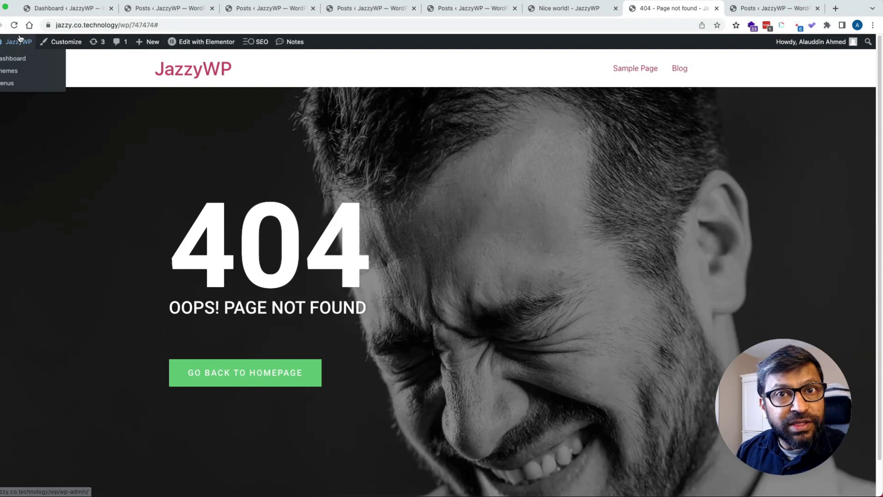
left_click(15, 60)
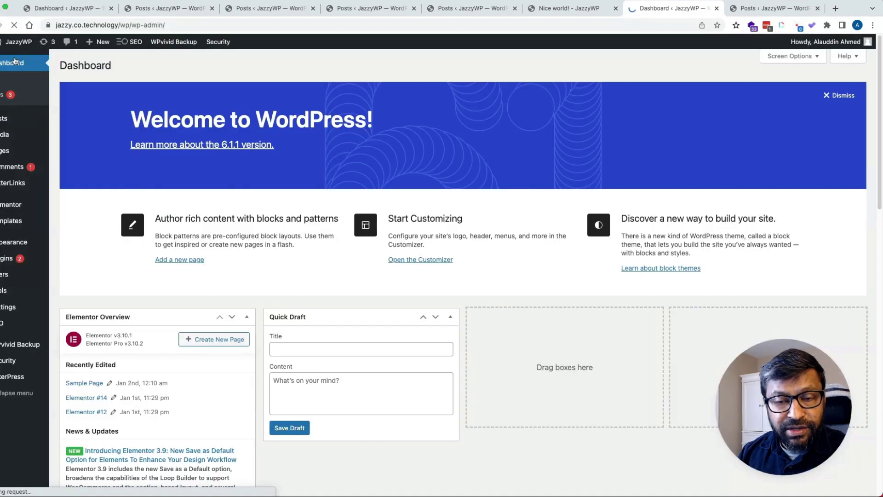
mouse_move(14, 182)
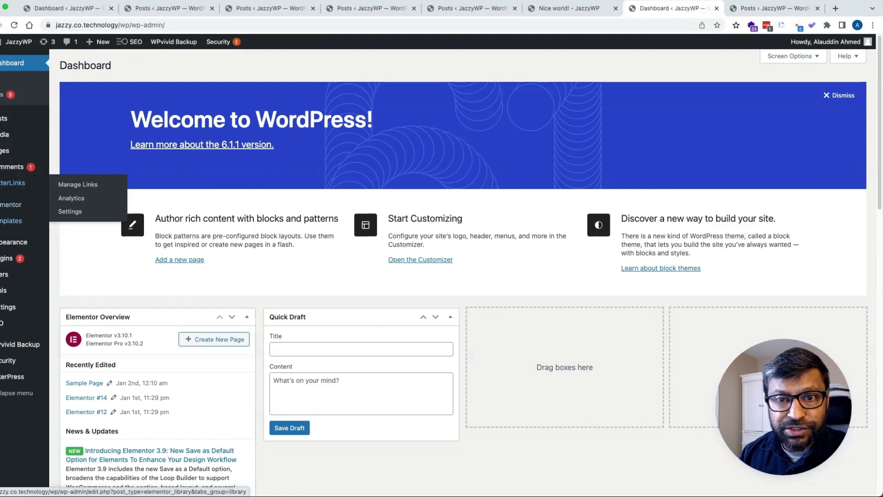
left_click(7, 260)
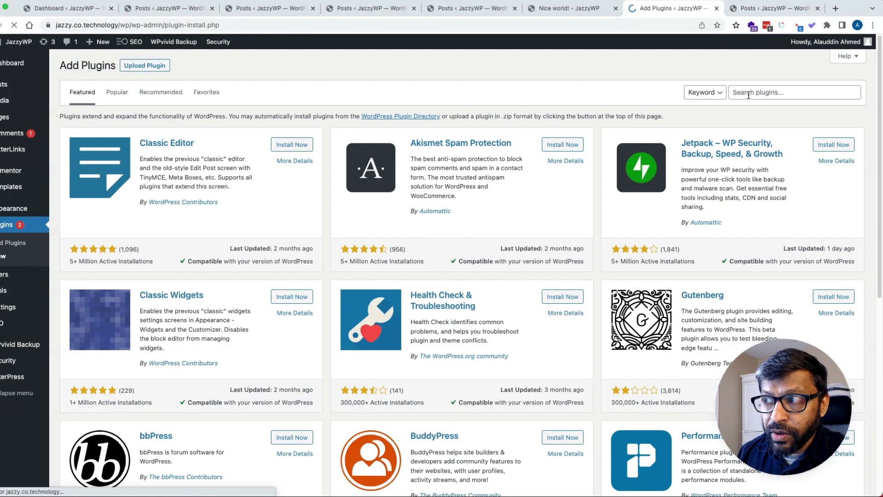
left_click(748, 95)
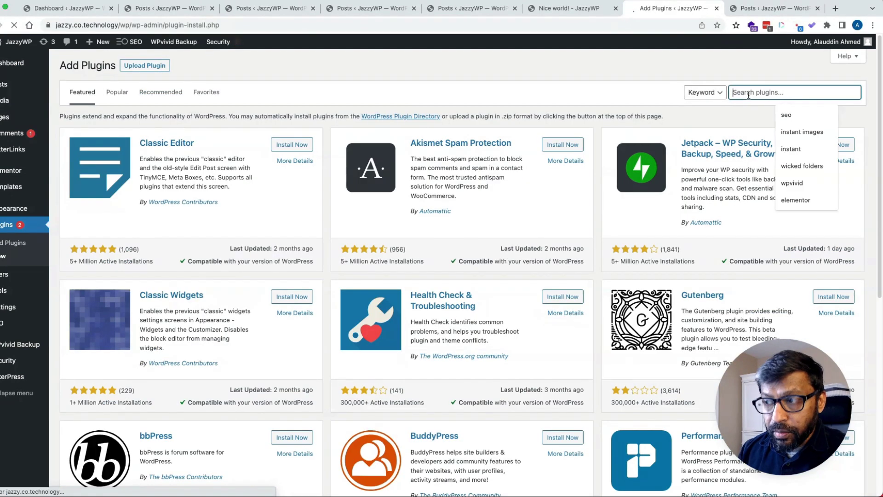
type("redirection")
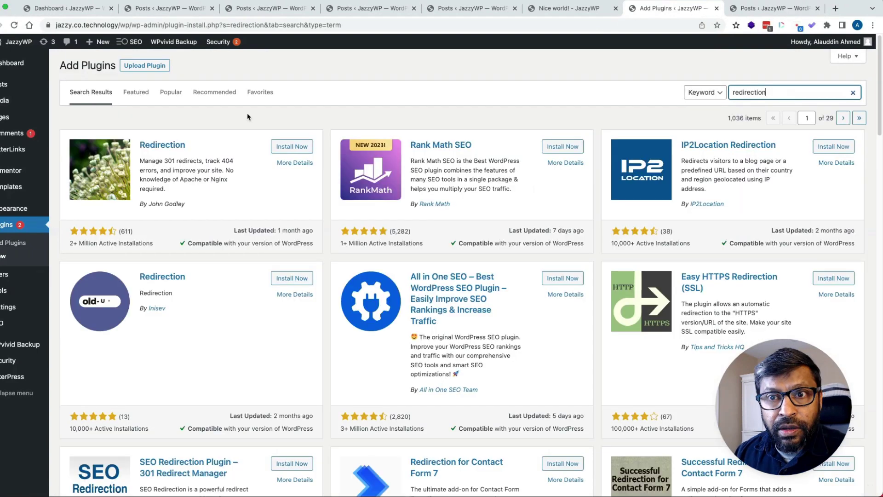
Install and activate the Redirection plugin that manages 301 redirects and tracks 404 errors
left_click(290, 146)
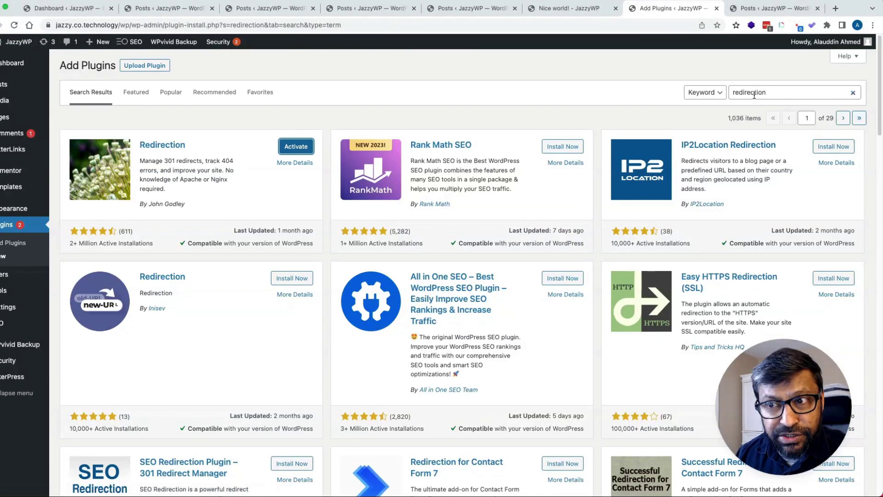
mouse_move(1, 325)
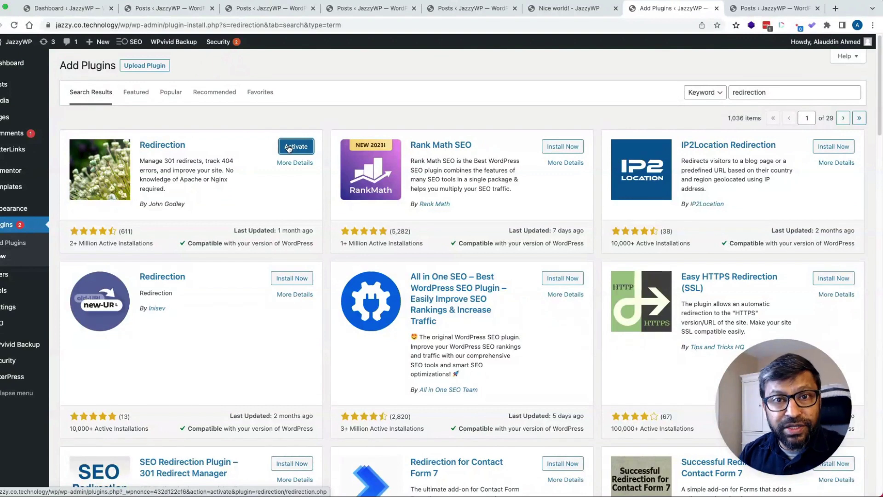
left_click(288, 147)
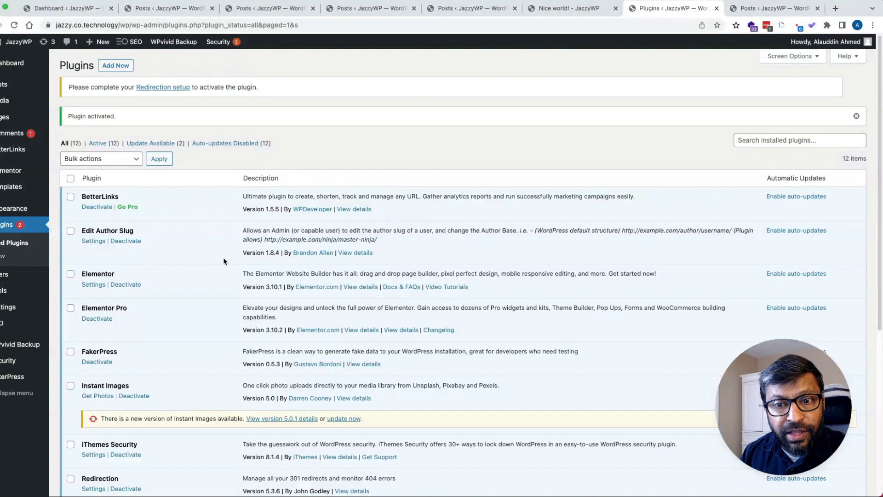
Start the Redirection plugin's setup and enable monitoring of permalink changes and logging of all redirects and 404 errors
scroll(175, 351, "down", 5)
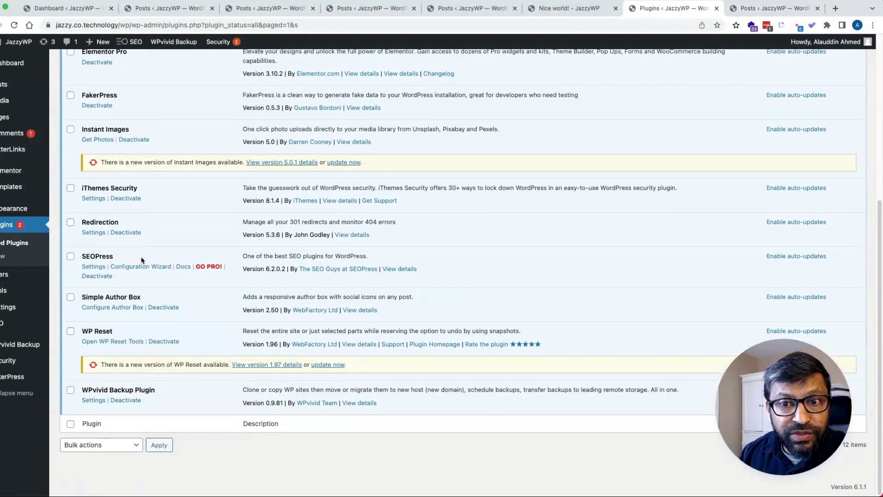
left_click(94, 233)
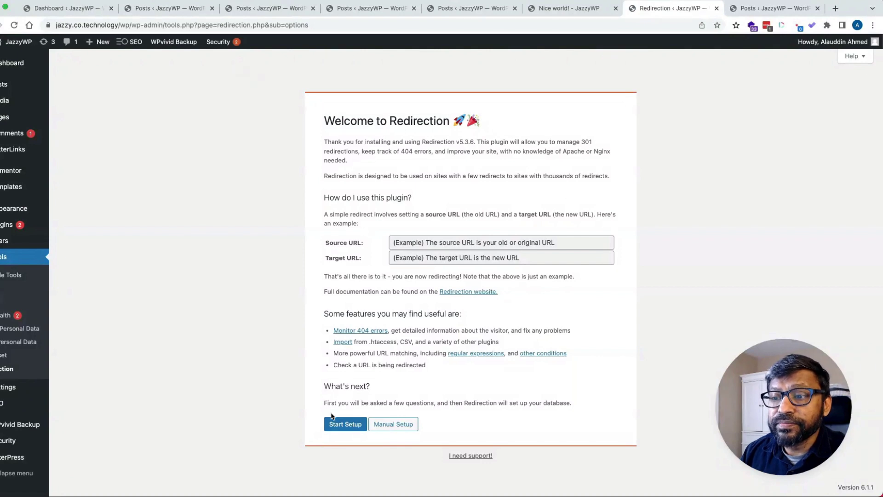
left_click(345, 424)
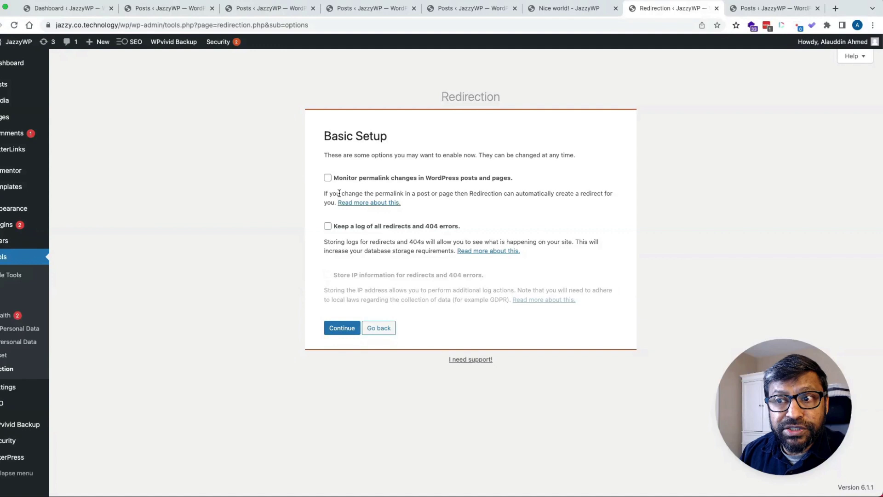
left_click(378, 178)
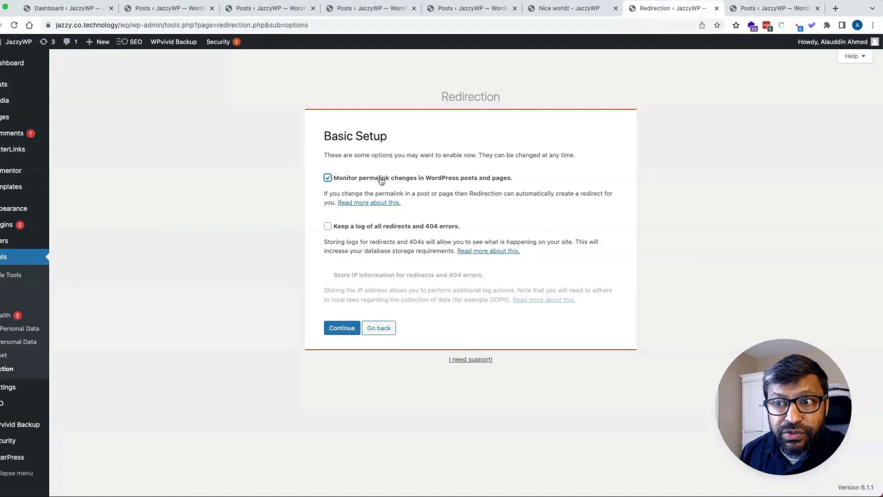
left_click(328, 227)
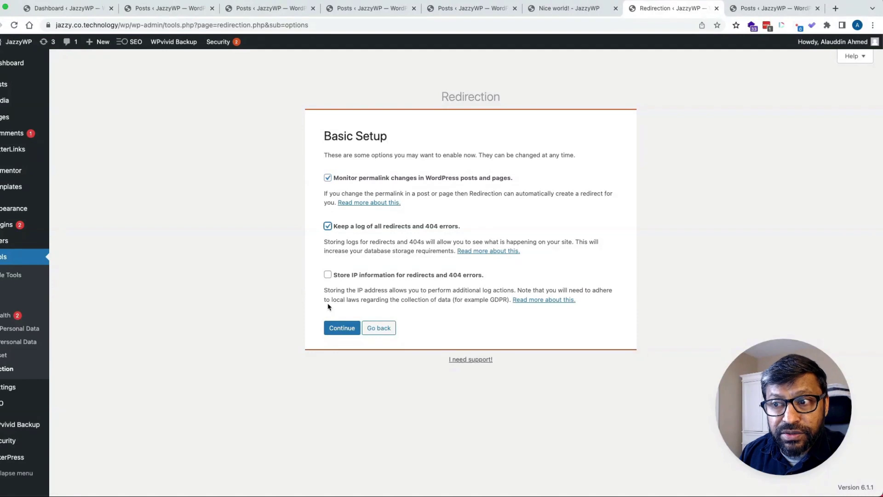
left_click(342, 329)
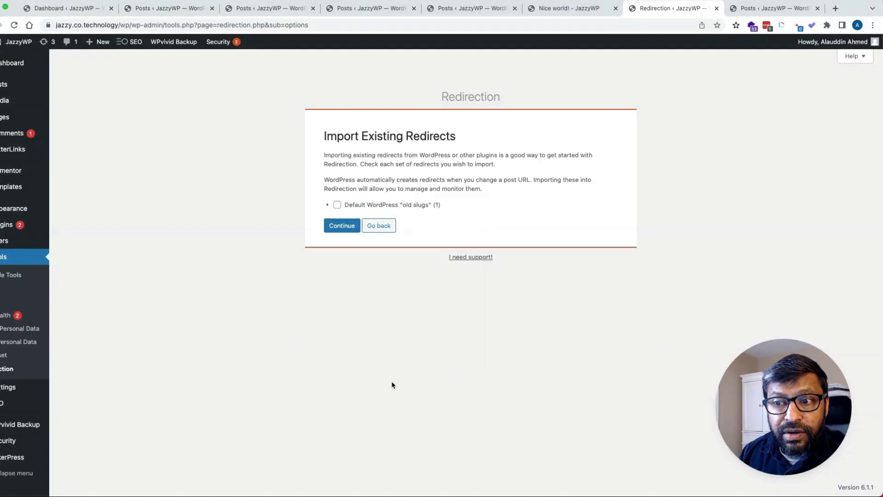
Skip importing the existing redirects, complete the Redirection setup and proceed to its options
left_click(346, 232)
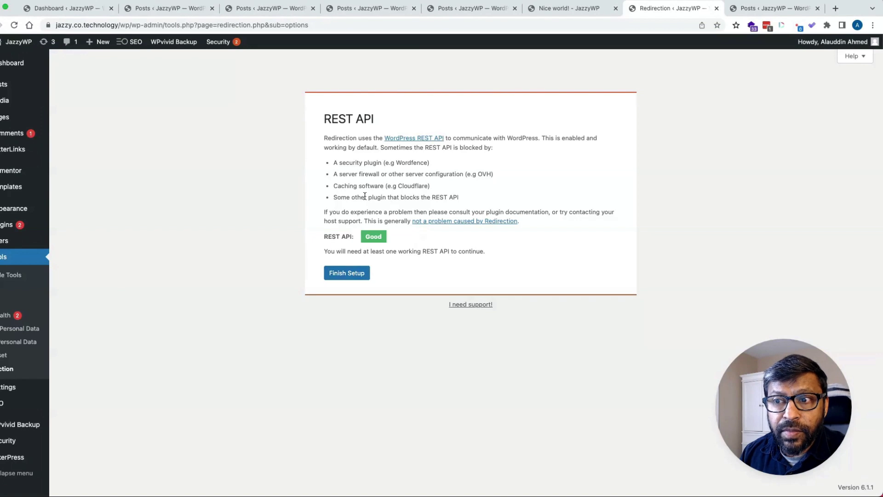
left_click(344, 274)
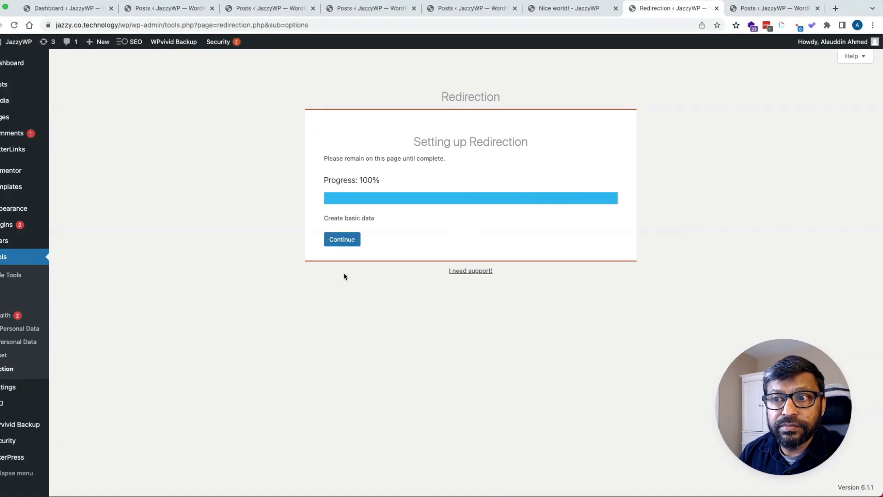
left_click(342, 239)
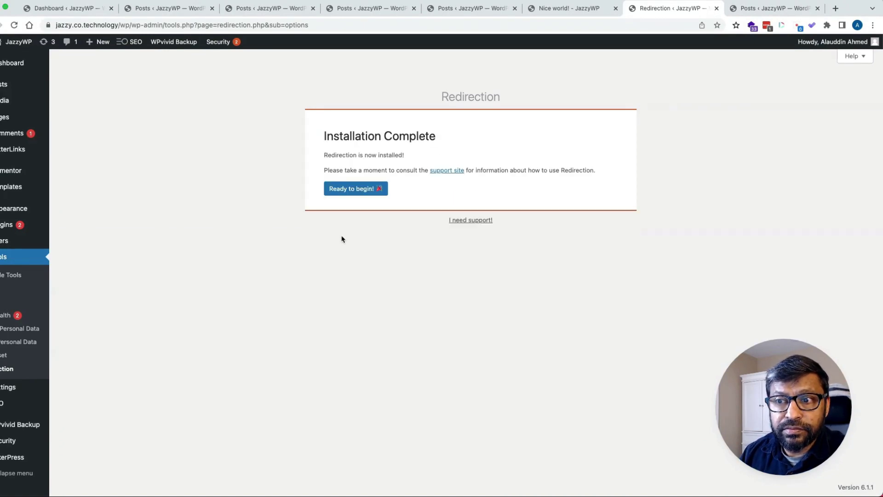
left_click(366, 189)
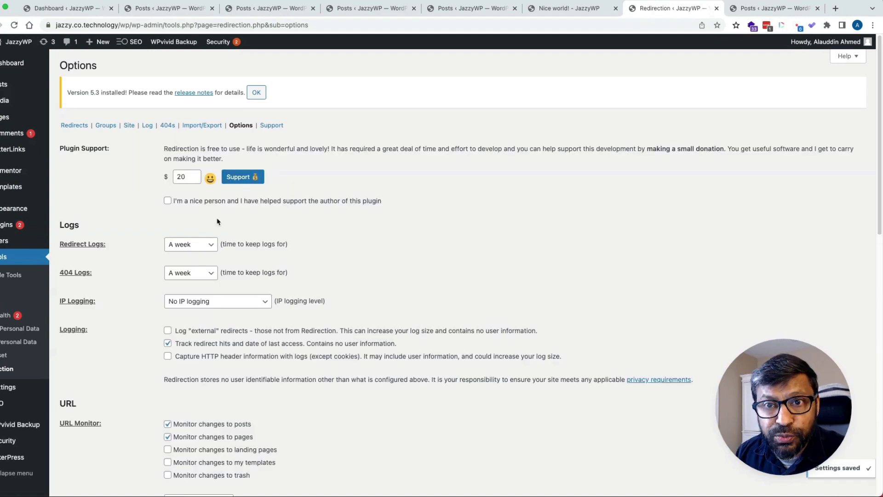
Review Redirection's options, its redirects list and its log of 404 errors
scroll(199, 275, "down", 15)
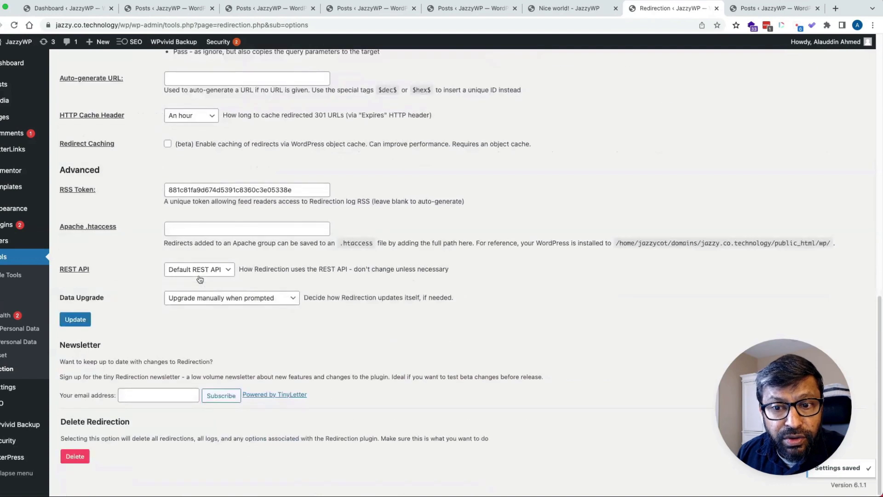
scroll(200, 276, "up", 15)
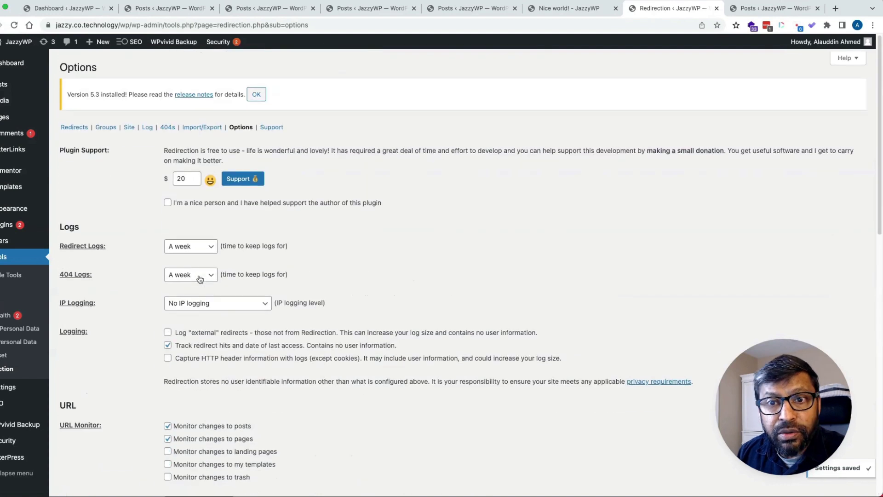
left_click(75, 125)
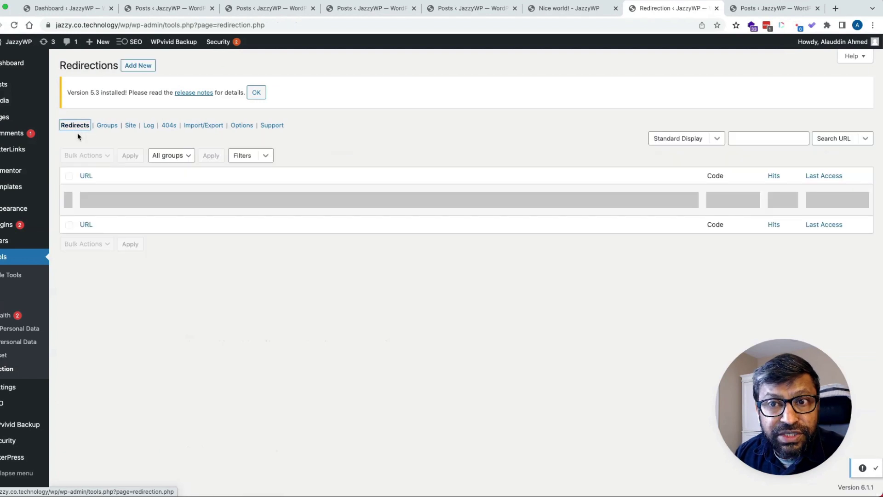
left_click(168, 125)
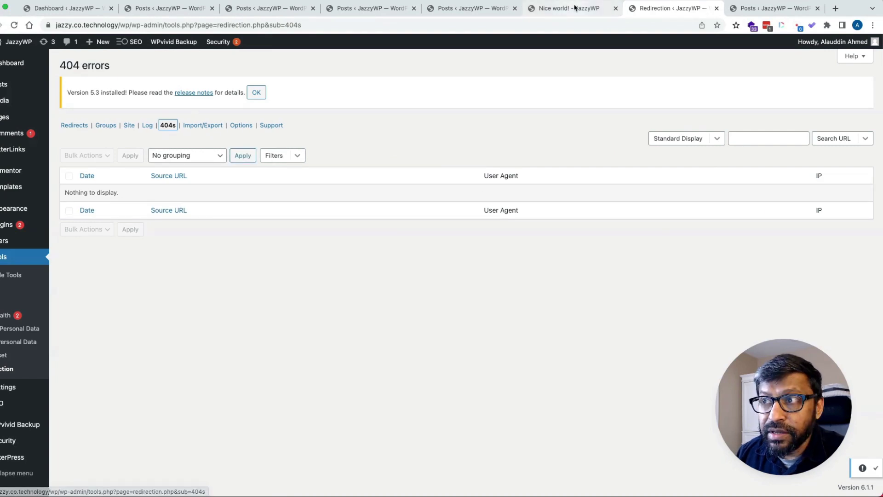
Switch to the "Nice world!" post and reload its old hello-world address to trigger a 404 error
left_click(560, 9)
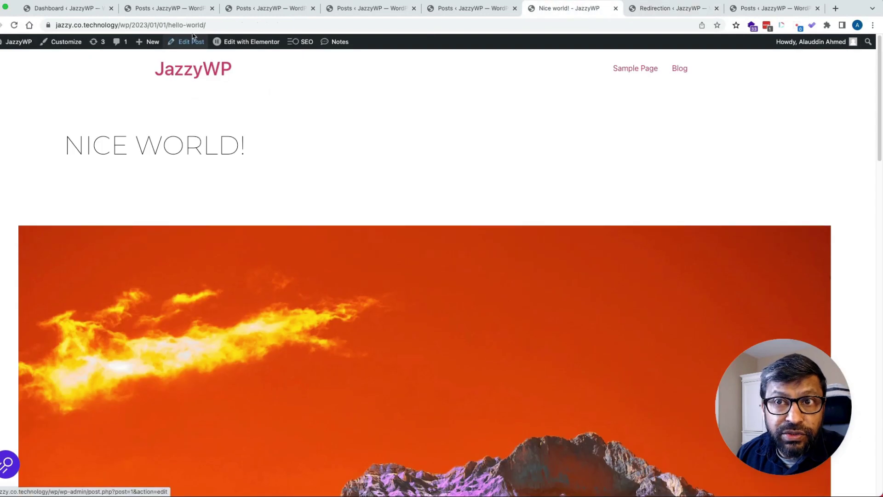
left_click(220, 25)
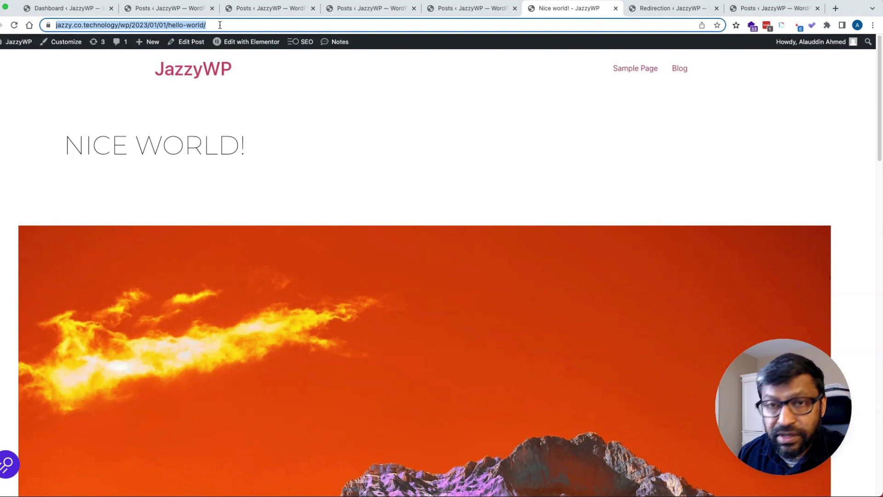
key("Return")
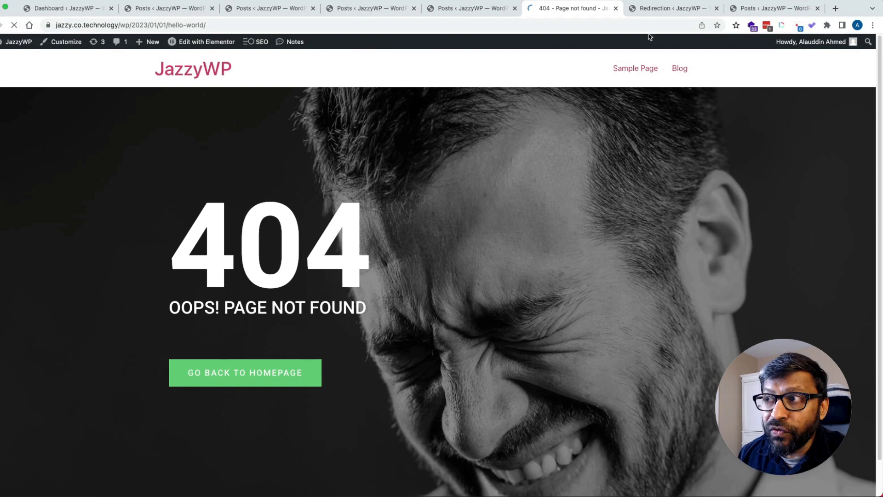
Reload Redirection's 404 error log and start a redirect from its /wp/2023/01/01/hello-world/ entry
left_click(659, 9)
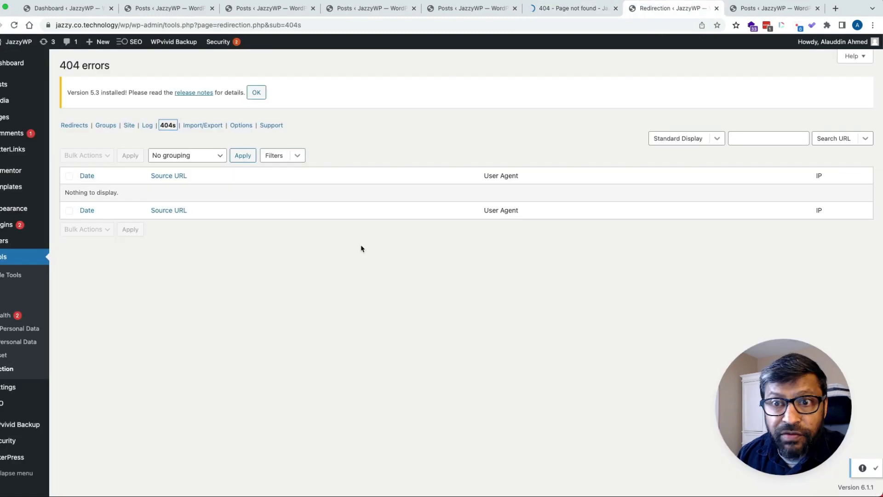
key("super+r")
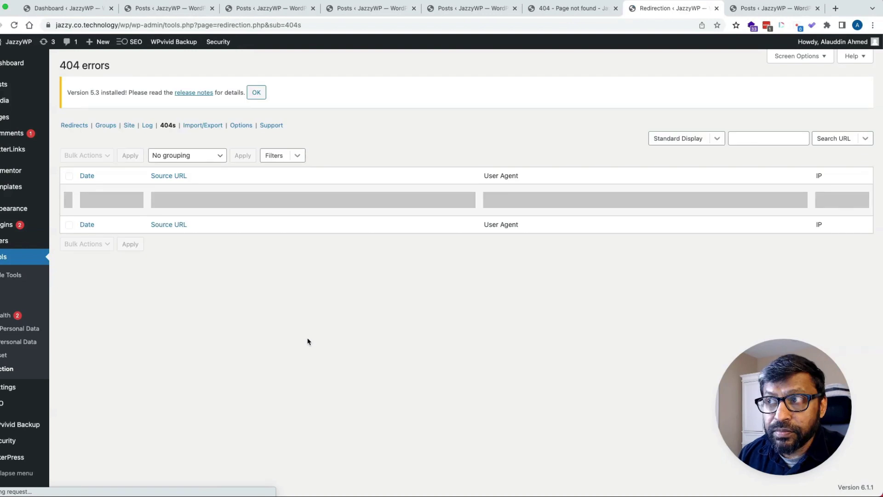
mouse_move(170, 201)
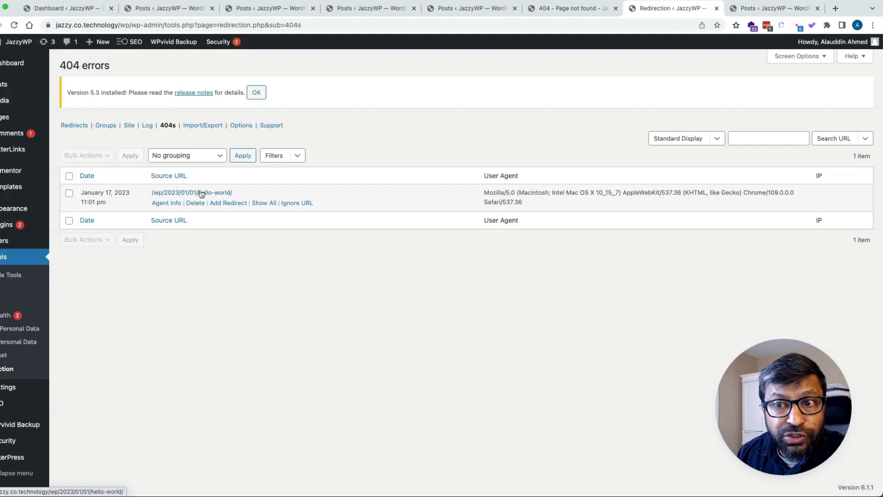
left_click(227, 206)
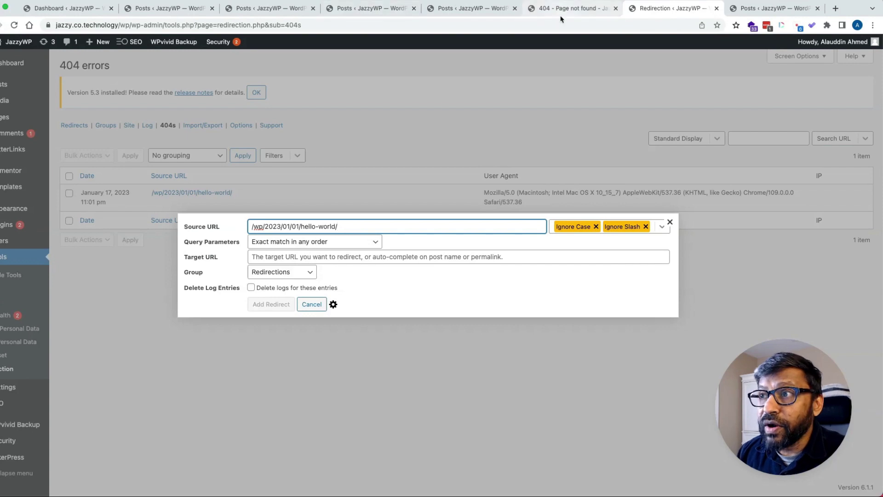
List all posts and copy the link address of the "Nice world!" post
left_click(751, 13)
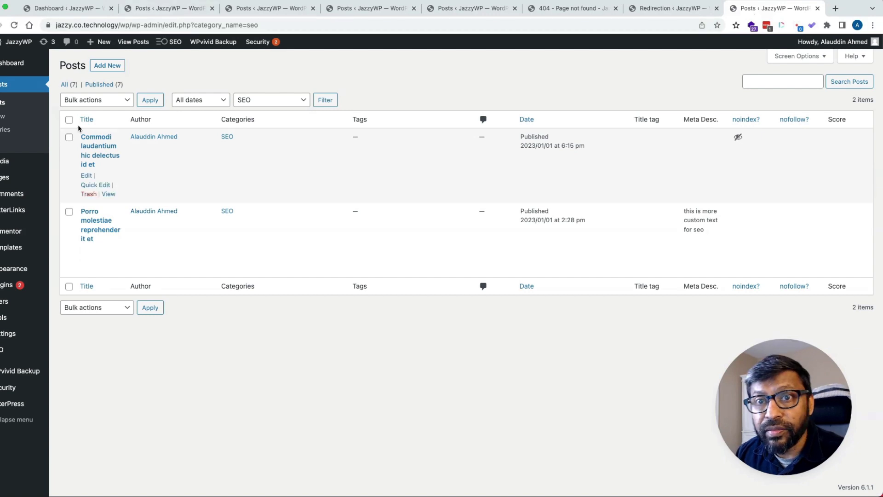
left_click(68, 85)
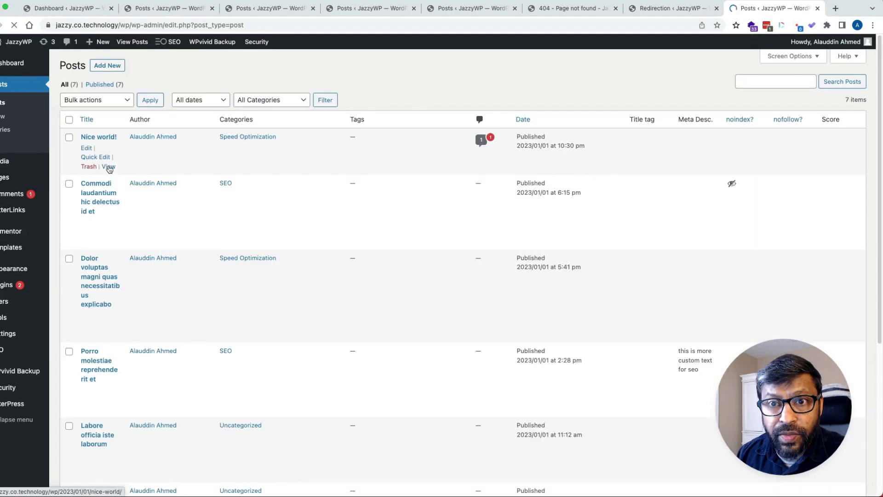
right_click(109, 166)
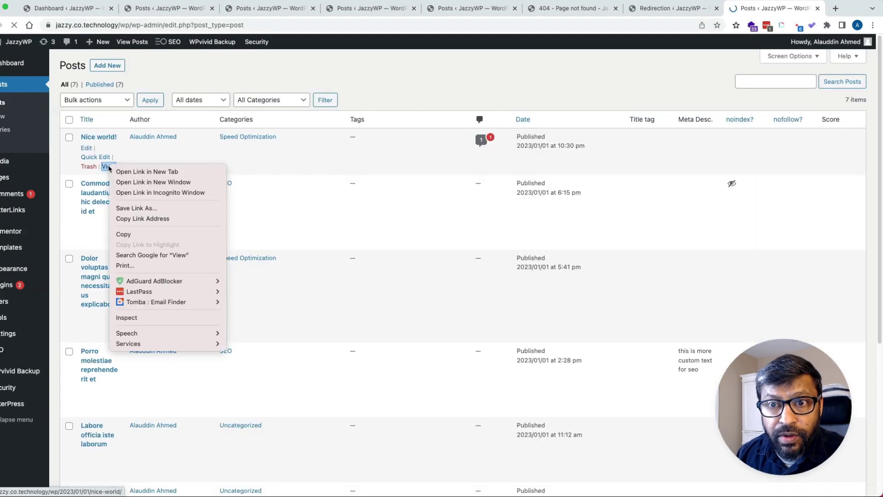
left_click(138, 219)
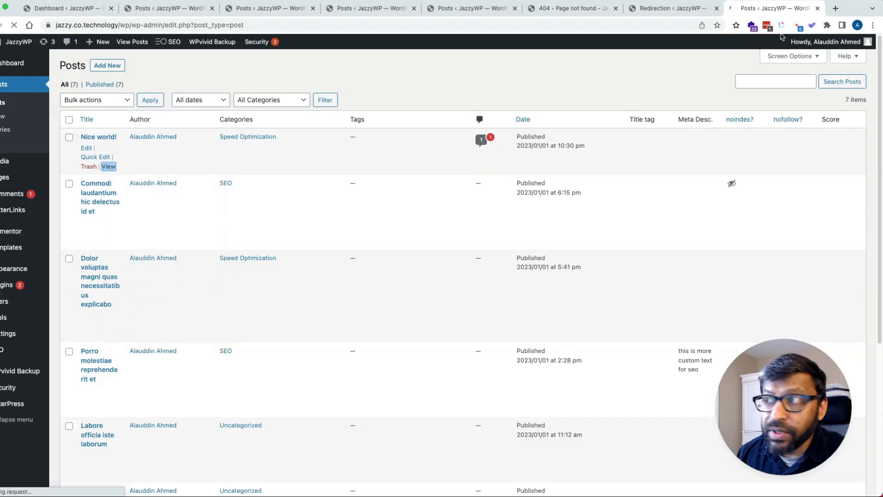
left_click(673, 9)
left_click(313, 258)
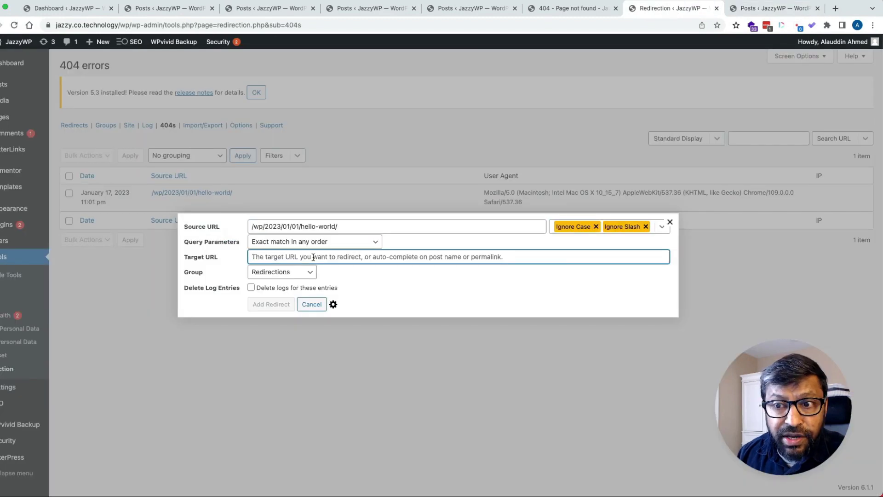
key("super+v")
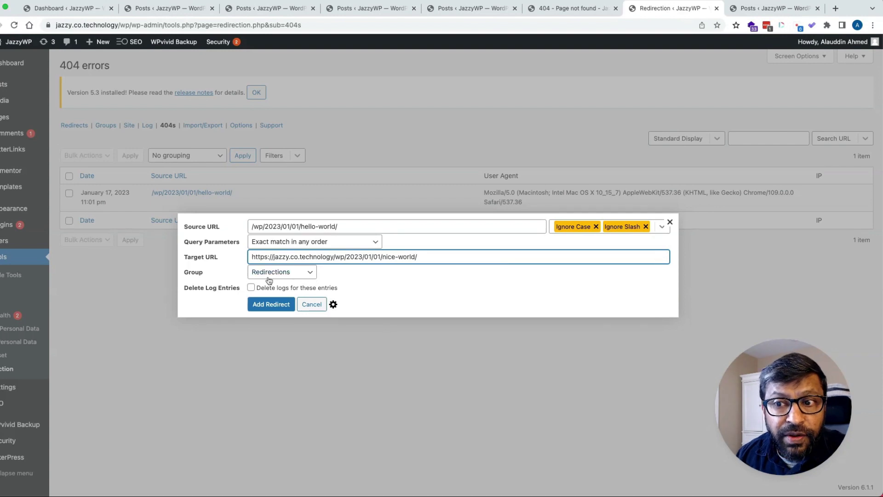
left_click(747, 10)
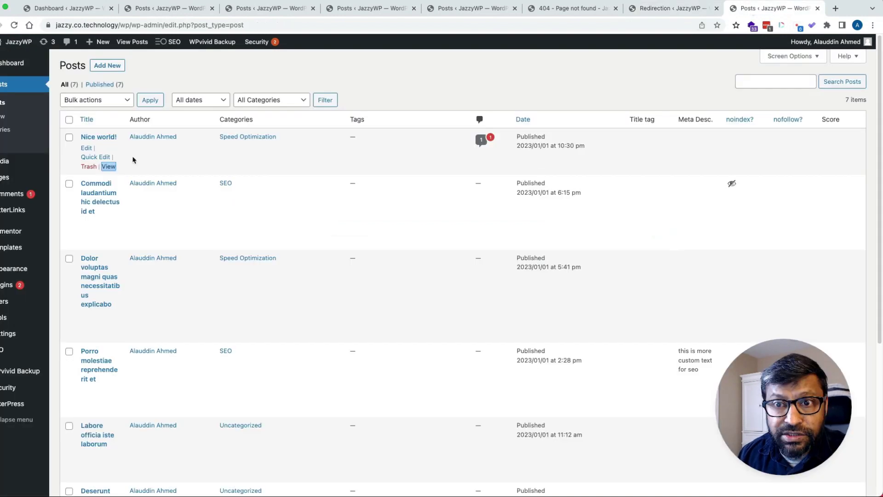
left_click(668, 8)
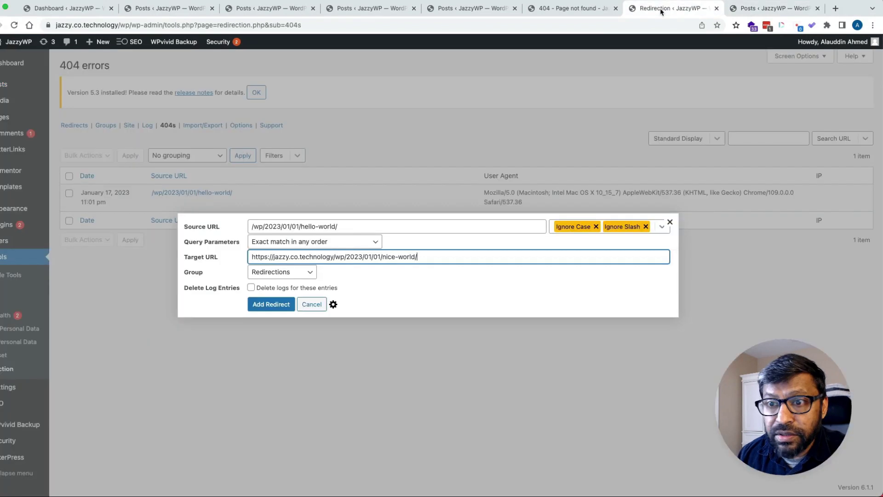
left_click(267, 304)
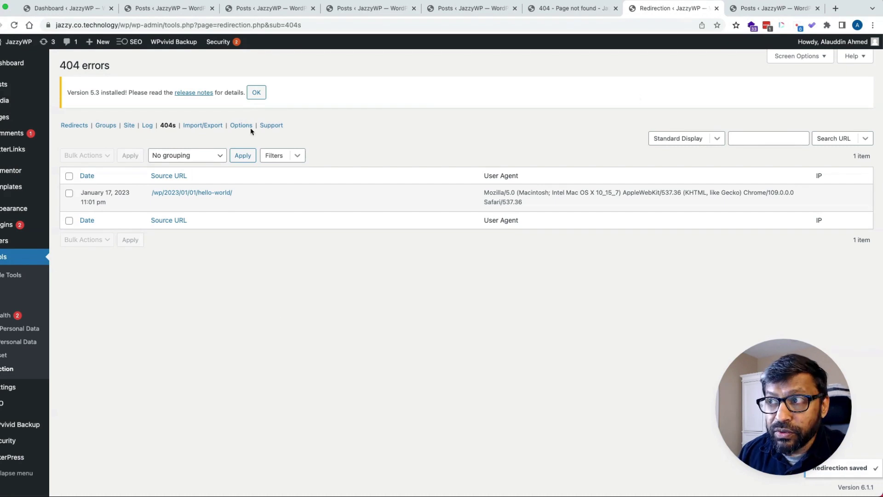
Test the redirect by loading the old hello-world address again on the 404 page
left_click(568, 10)
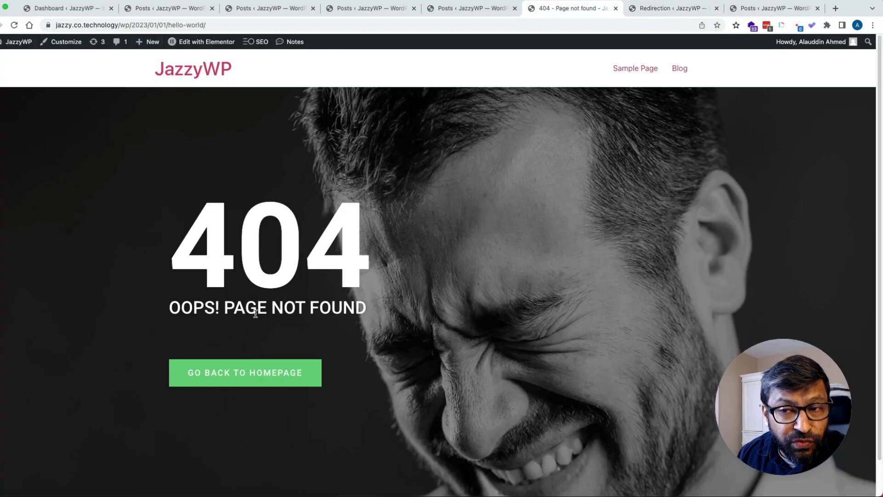
left_click(225, 26)
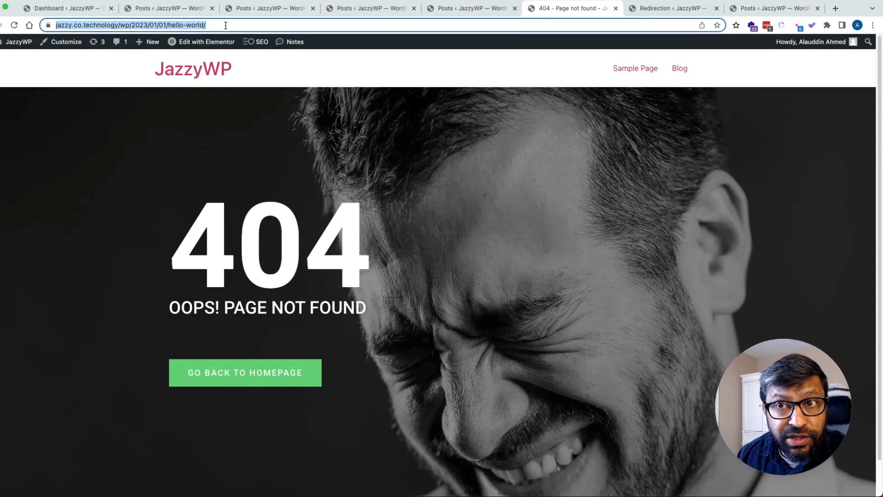
left_click(226, 25)
type("//")
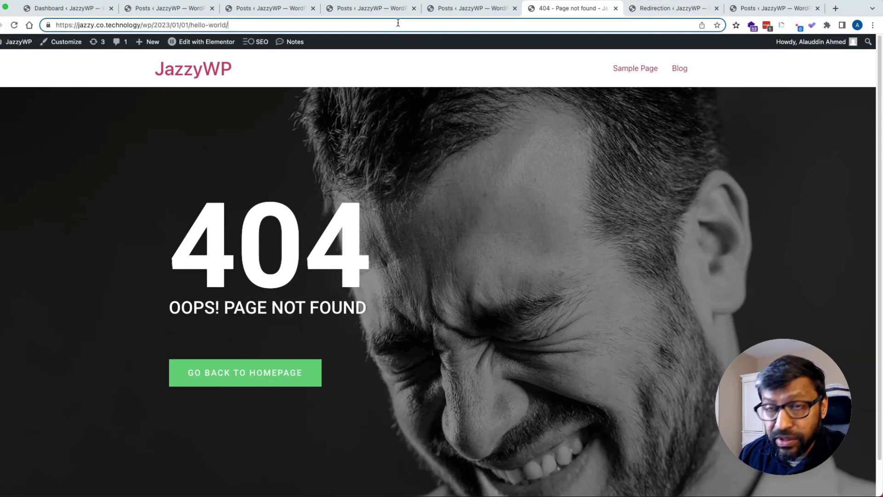
key("Return")
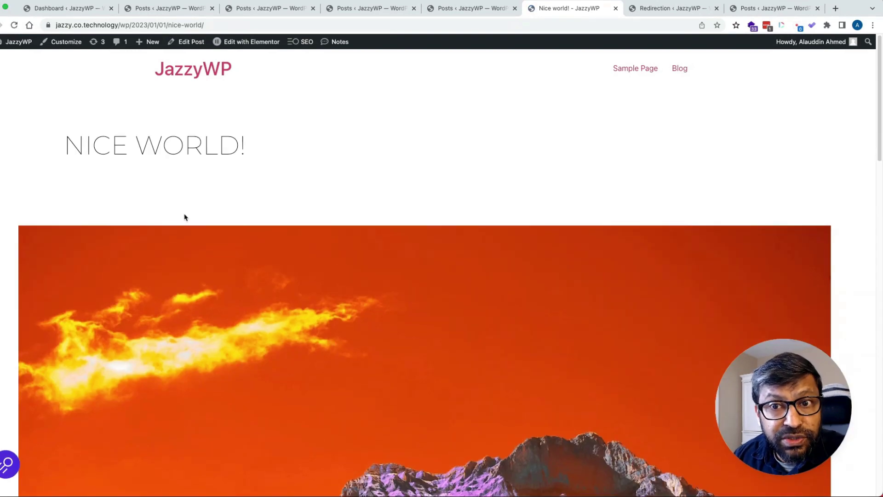
Review Redirection's redirects list with its code and hits, and its 404 error log
left_click(656, 9)
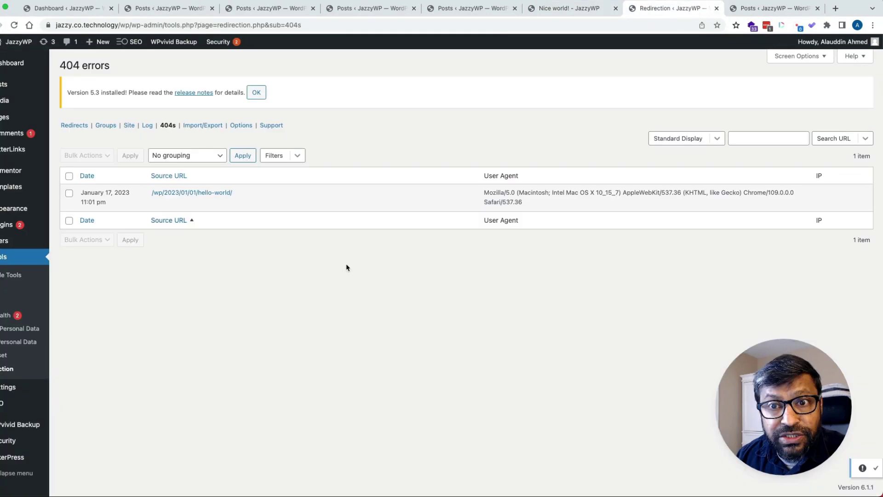
left_click(74, 125)
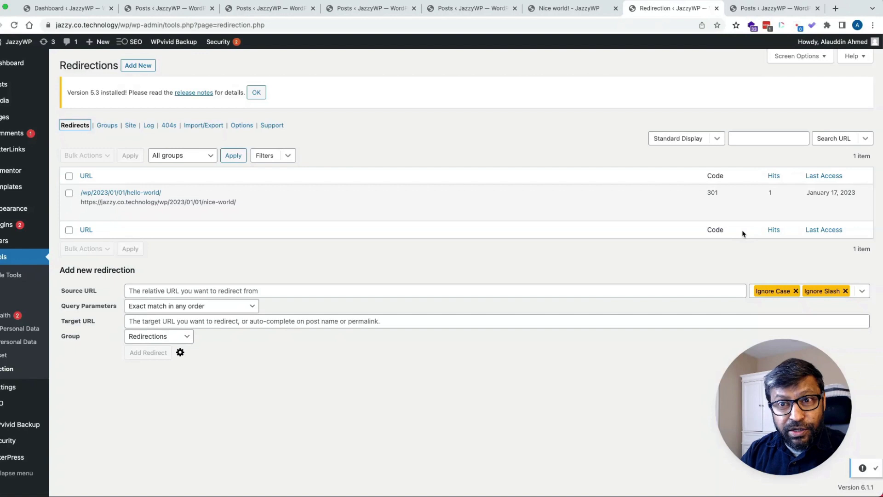
left_click(166, 128)
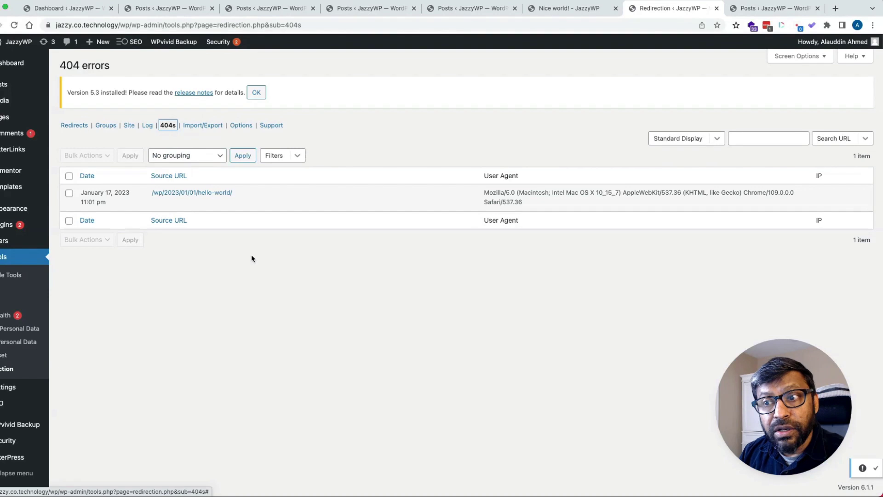
mouse_move(227, 207)
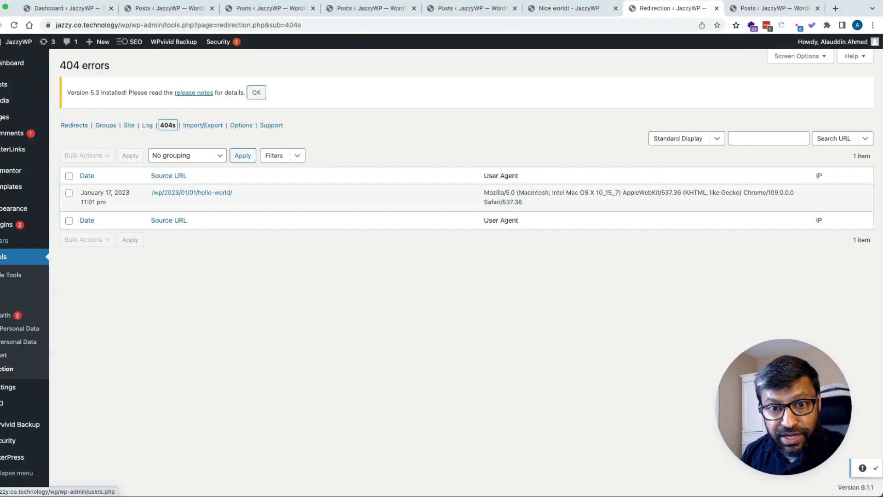
mouse_move(15, 388)
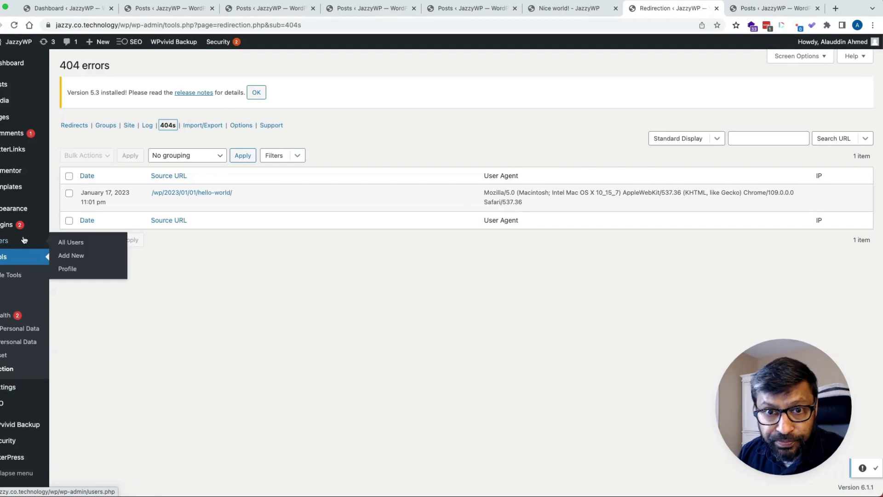
Search the installed plugins for "broken"
left_click(7, 230)
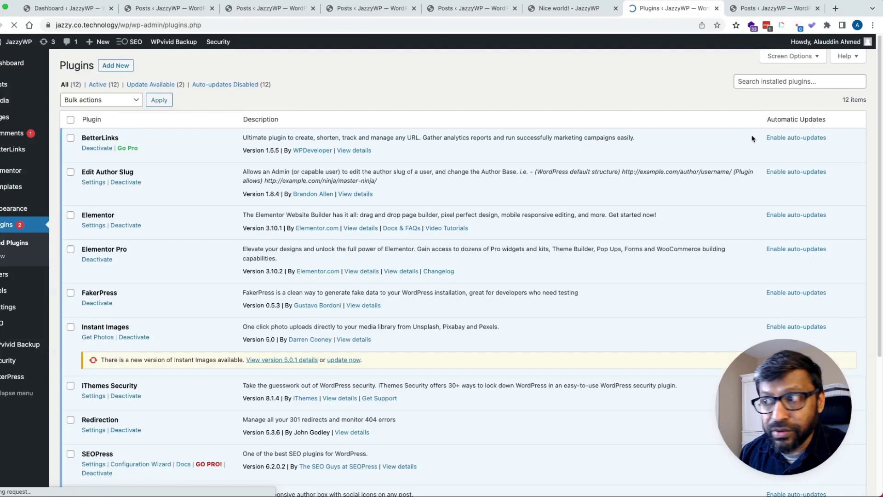
left_click(766, 80)
type("broken")
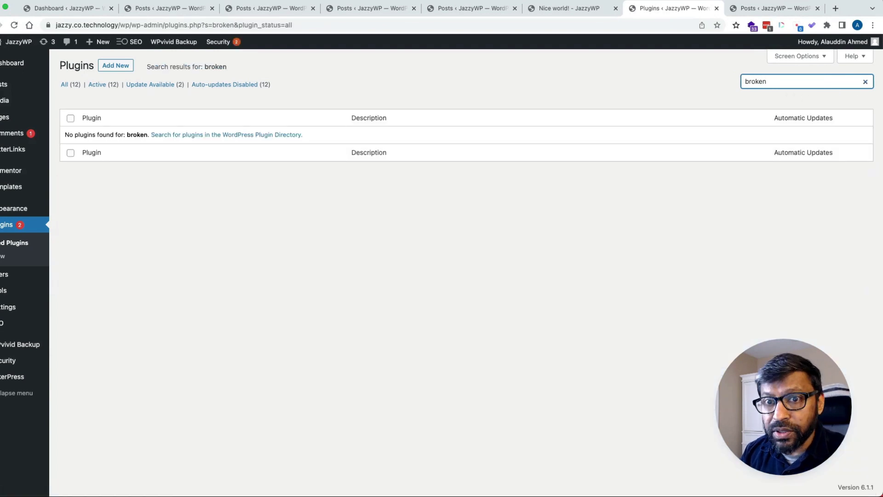
Find the Broken Link Checker plugin by WPMU DEV with a "broken links" search for new plugins, then install and activate it
left_click(115, 65)
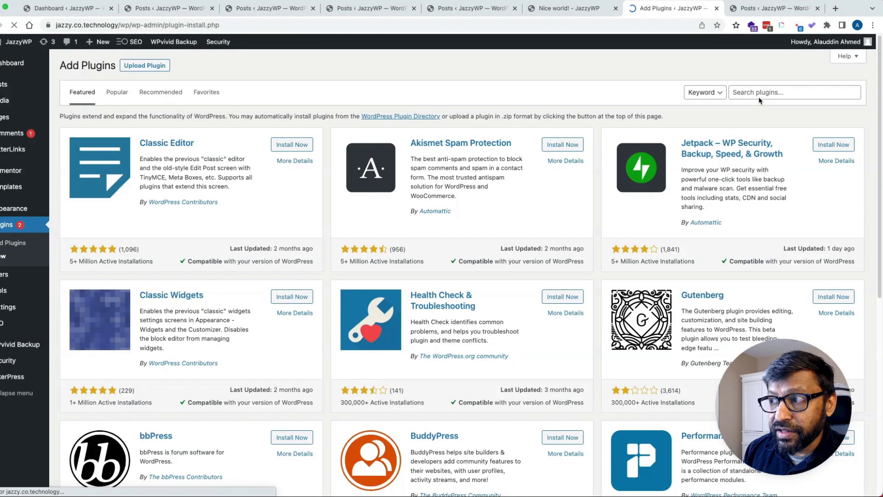
left_click(754, 93)
type("broken links")
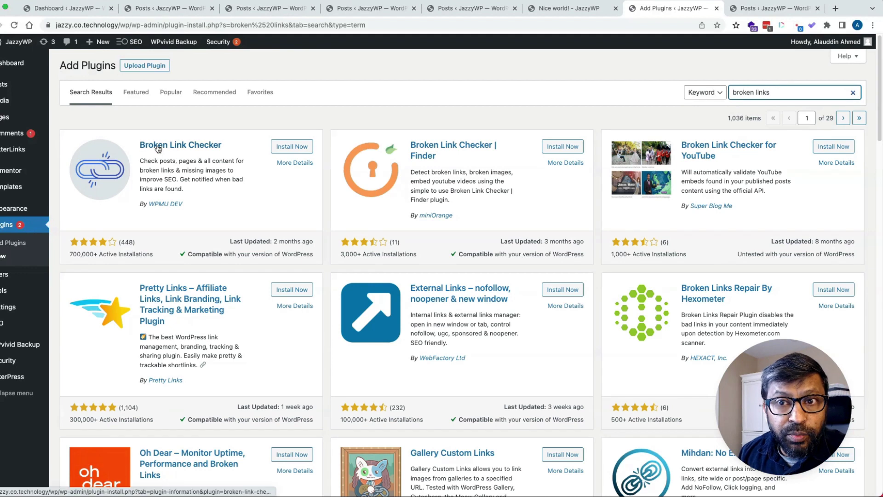
left_click(291, 147)
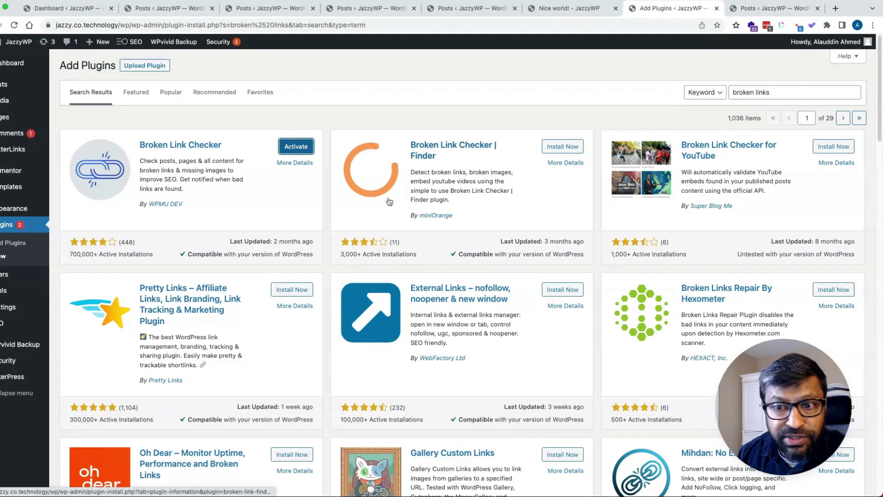
left_click(285, 152)
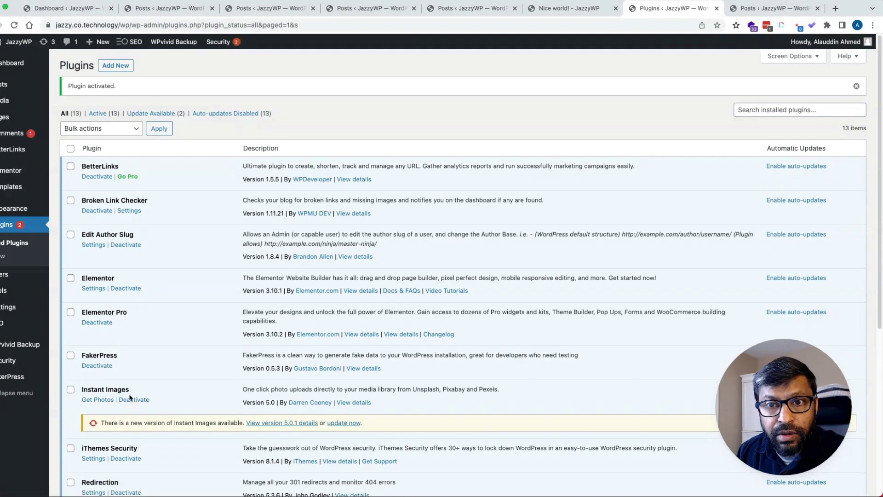
Go to Broken Link Checker's settings, review the link check interval and save the general options
left_click(130, 211)
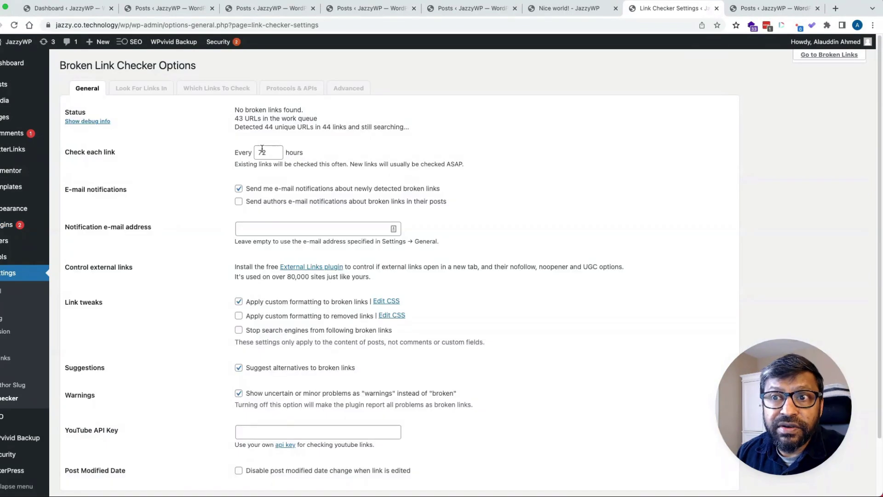
left_click(266, 151)
double_click(265, 151)
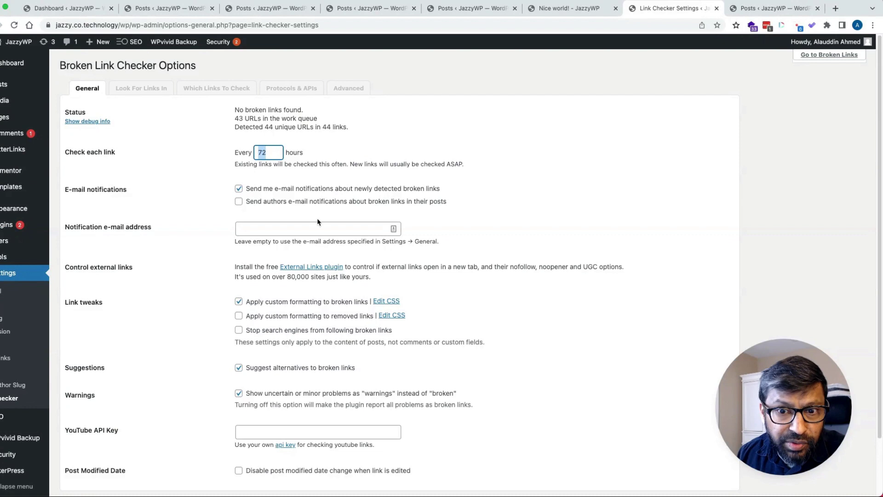
scroll(317, 222, "down", 3)
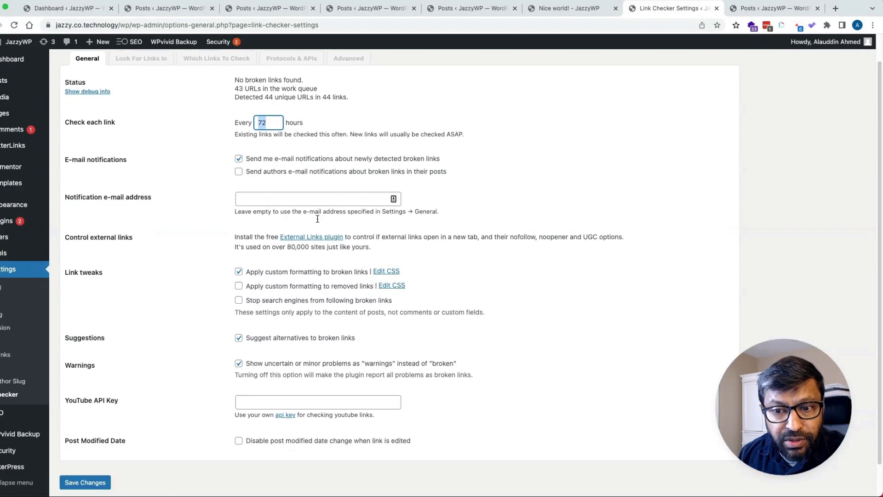
left_click(89, 450)
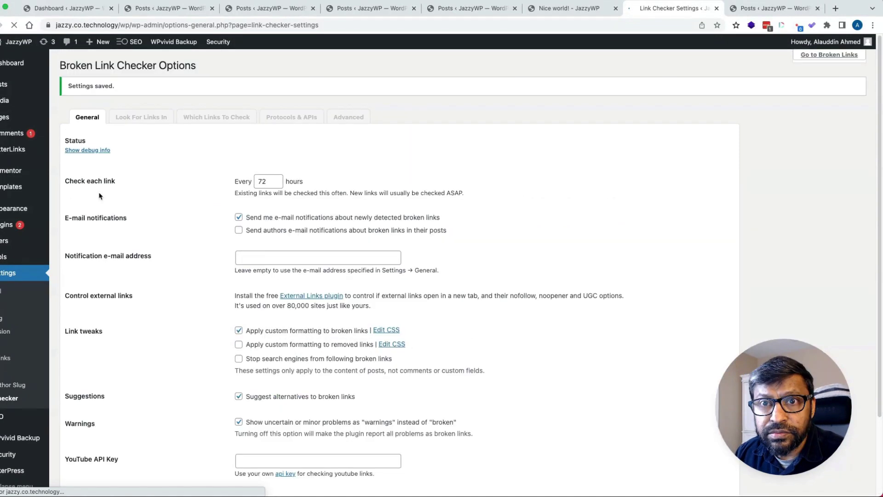
Review Broken Link Checker's options for where to look for links, link types, protocols and APIs, and advanced settings
left_click(142, 92)
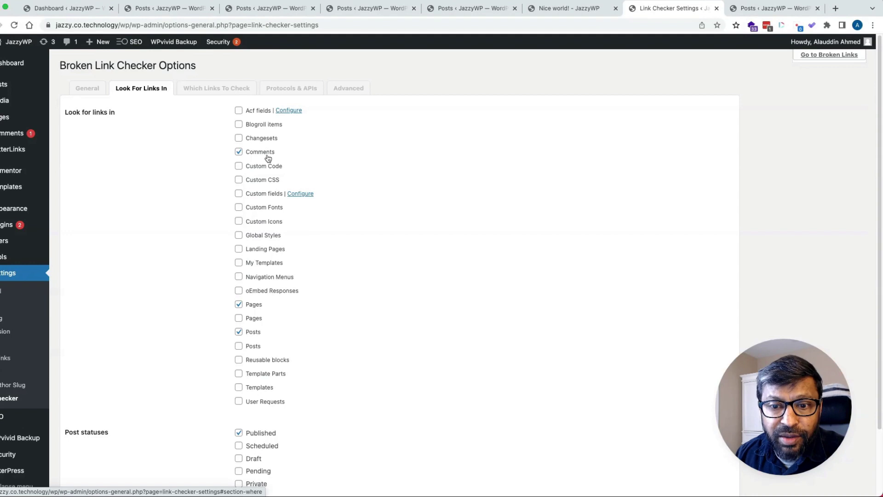
left_click(213, 91)
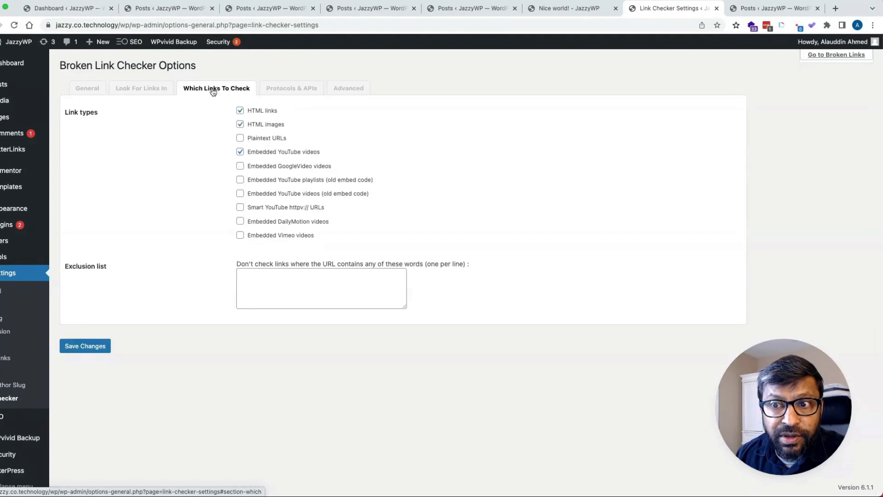
left_click(282, 94)
left_click(348, 89)
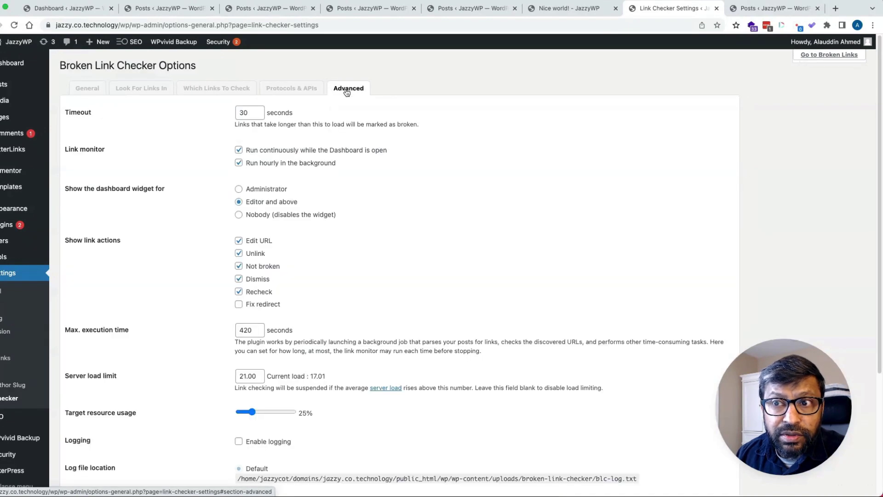
Force a recheck of all pages from Broken Link Checker's advanced options, then open the list of broken links
scroll(360, 166, "down", 4)
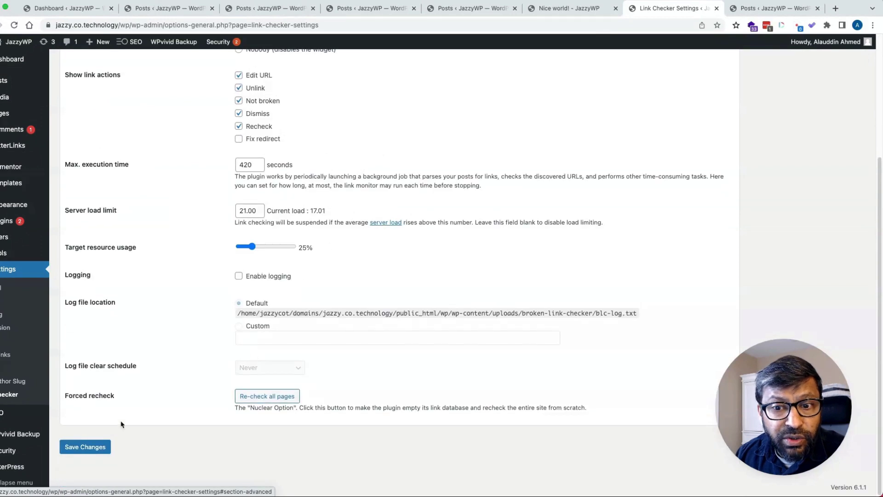
left_click(264, 398)
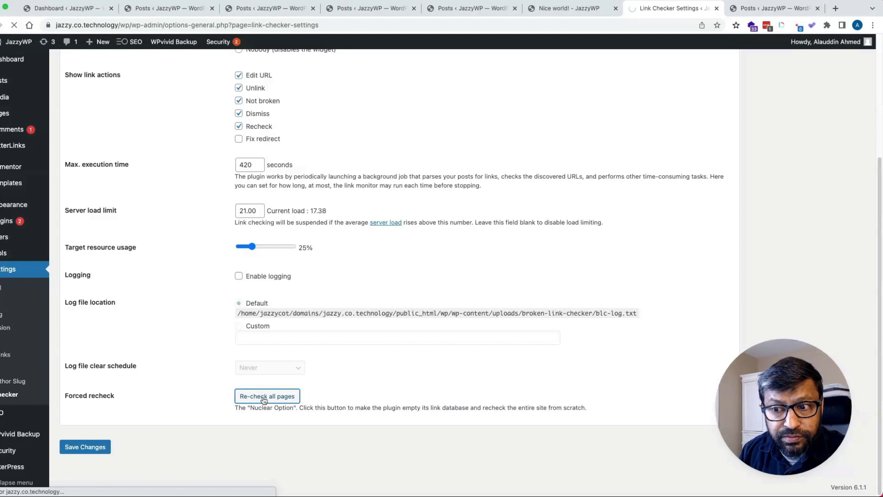
mouse_move(271, 482)
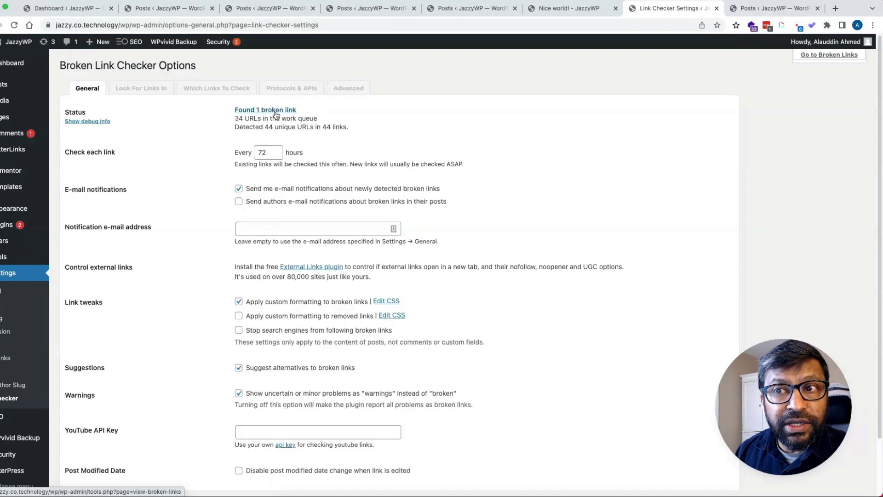
left_click(275, 112)
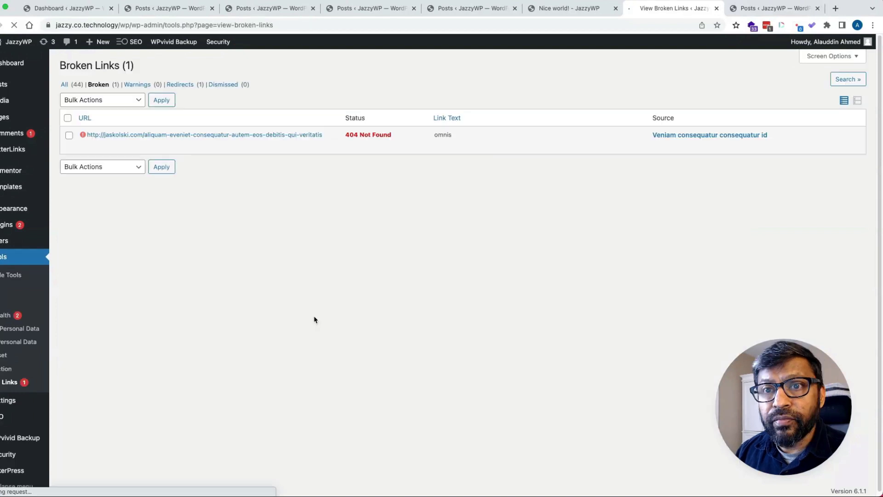
mouse_move(122, 138)
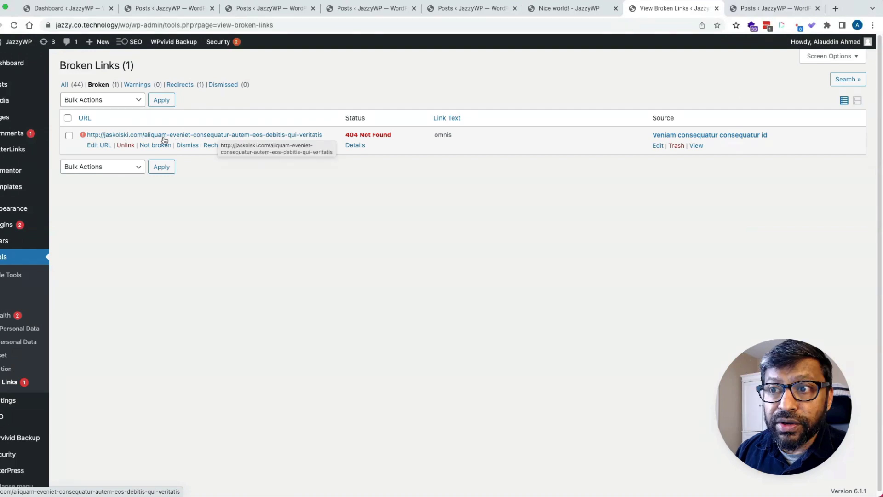
View the broken link's source post in a new tab, test its struck-through "omnis" link, and return to the broken links list
right_click(697, 146)
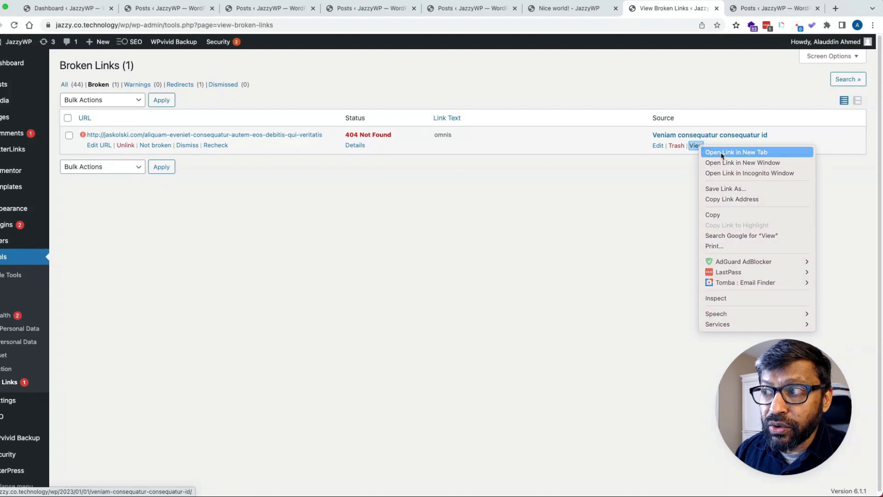
left_click(722, 153)
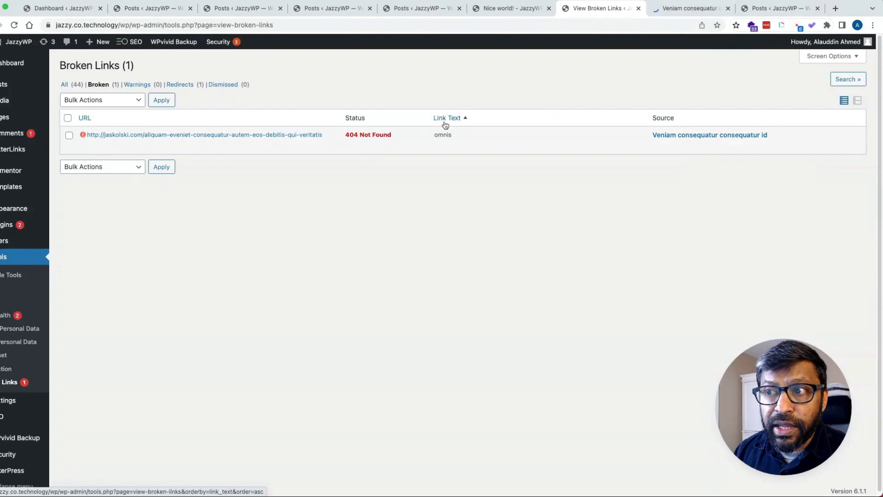
left_click(673, 10)
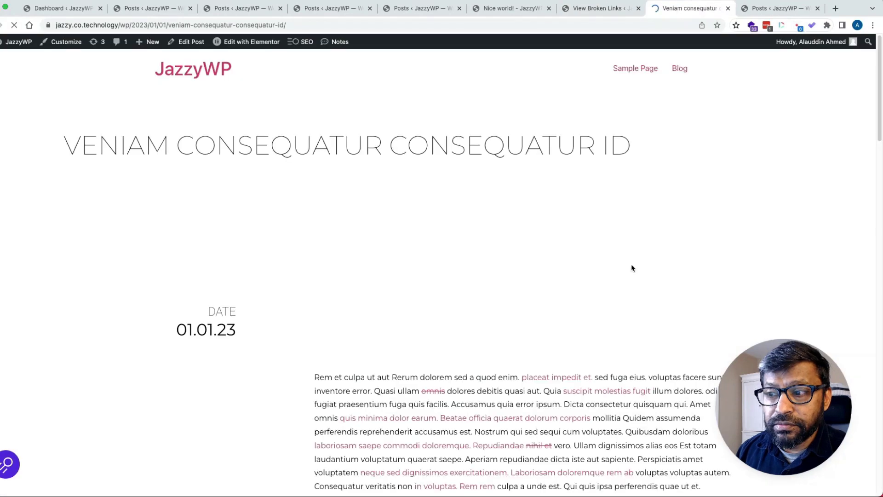
scroll(631, 268, "down", 5)
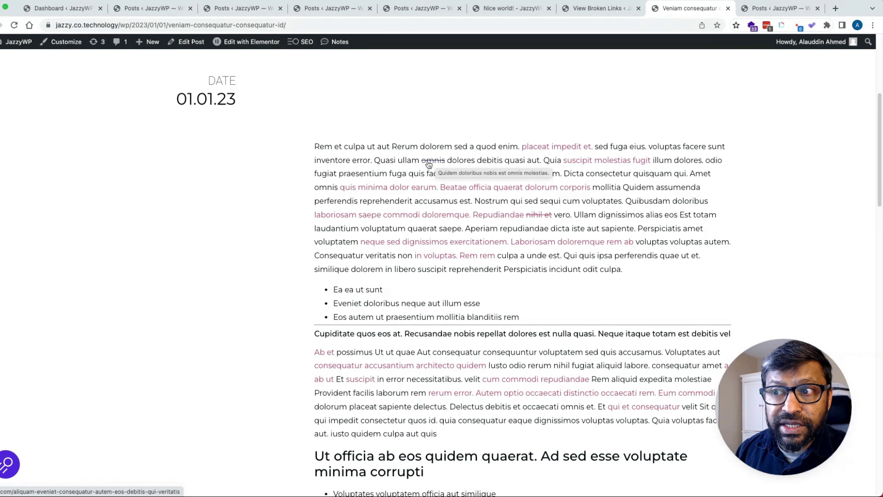
left_click(434, 164)
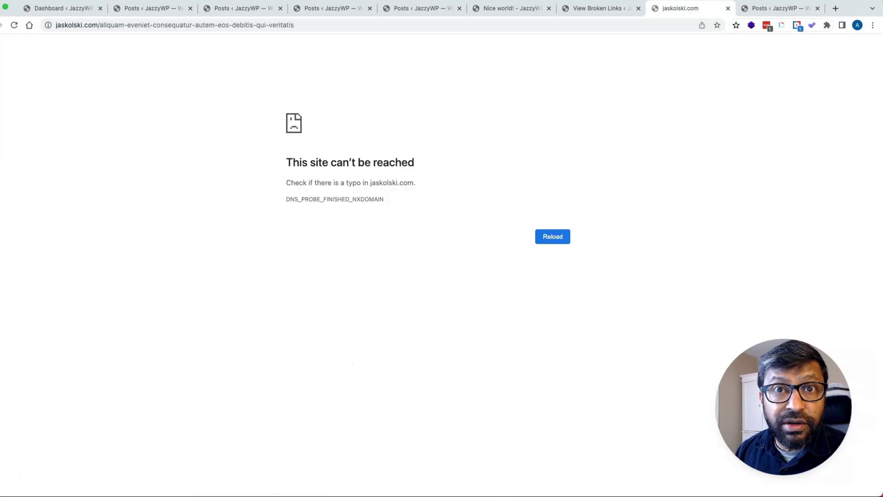
key("super+Left")
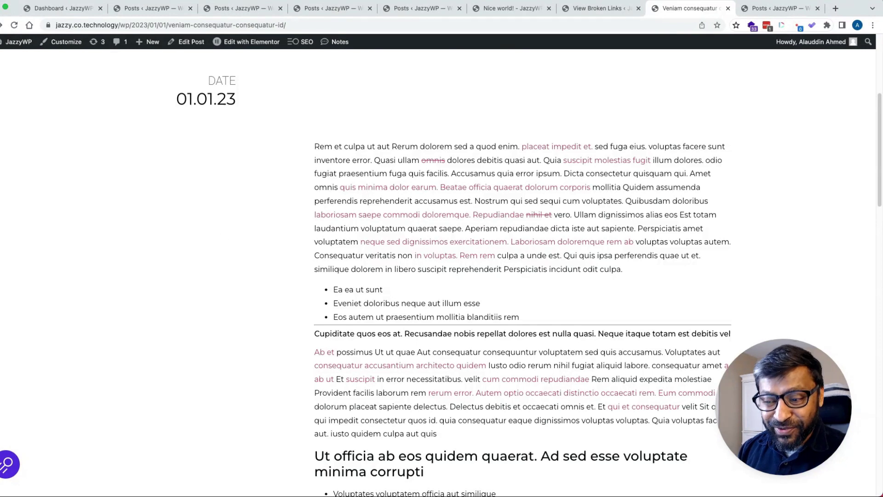
key("ctrl+shift+Tab")
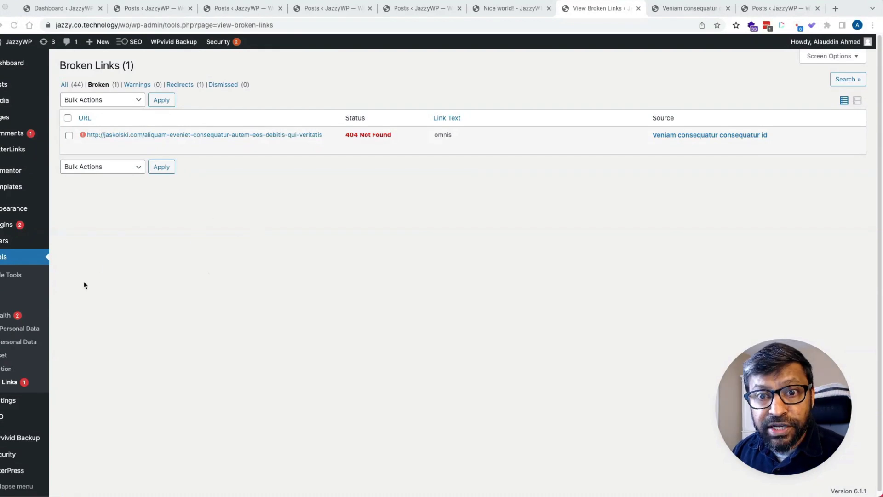
Search new plugins for "permalink", then install and activate Permalink Manager Lite
left_click(8, 227)
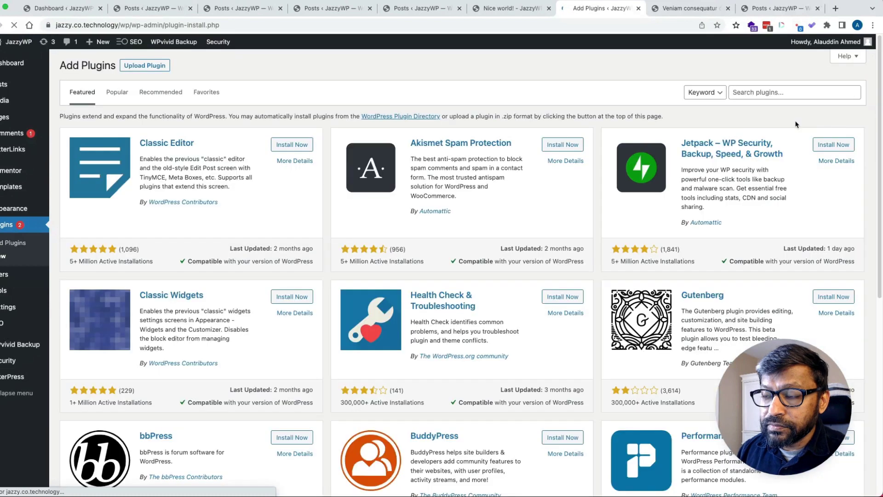
left_click(760, 93)
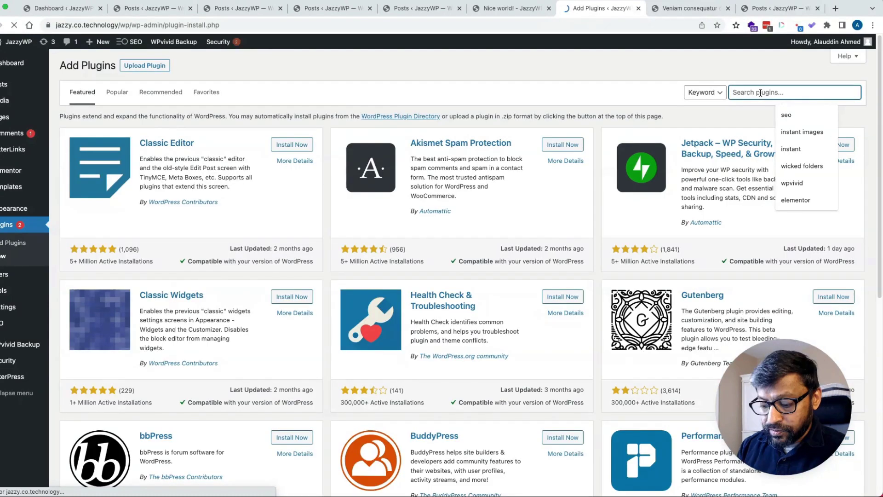
type("permalink")
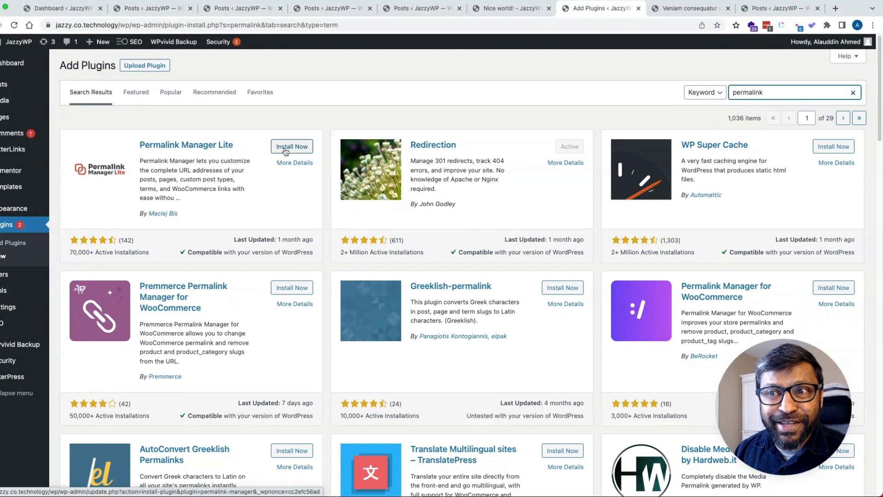
left_click(286, 149)
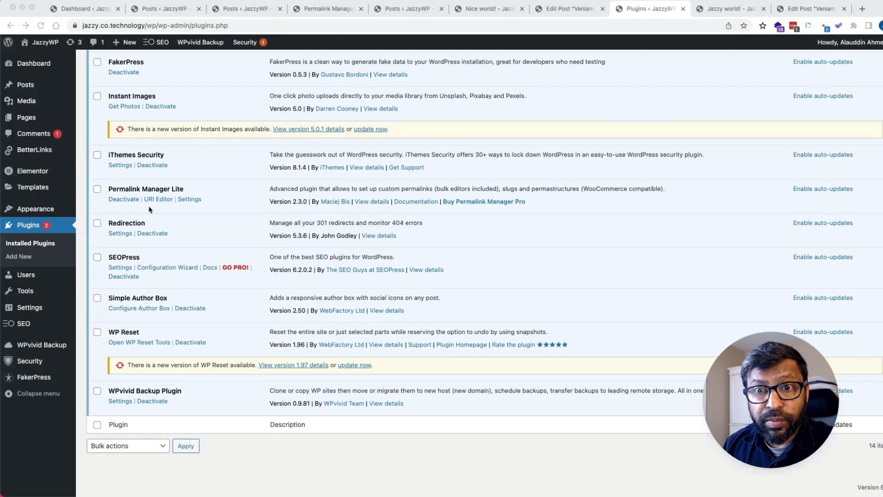
left_click(222, 206)
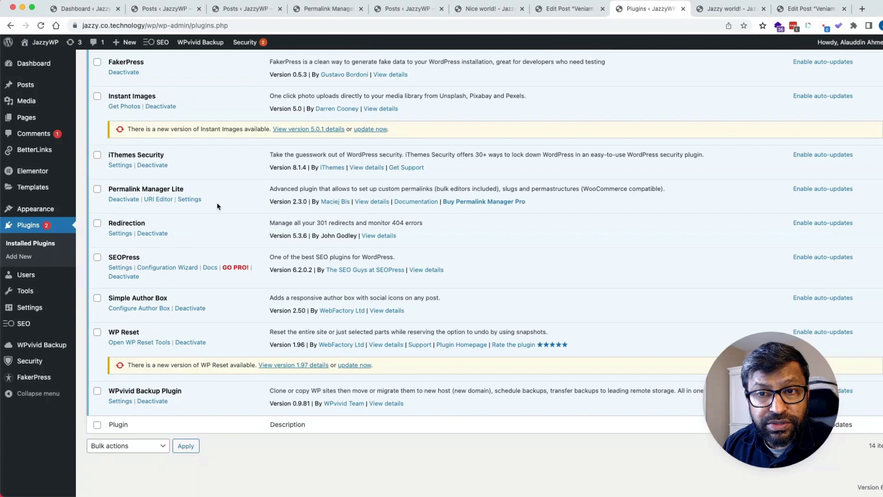
Set Permalink Manager's slugs mode to "Use actual titles as slugs" in its general settings and save
left_click(189, 199)
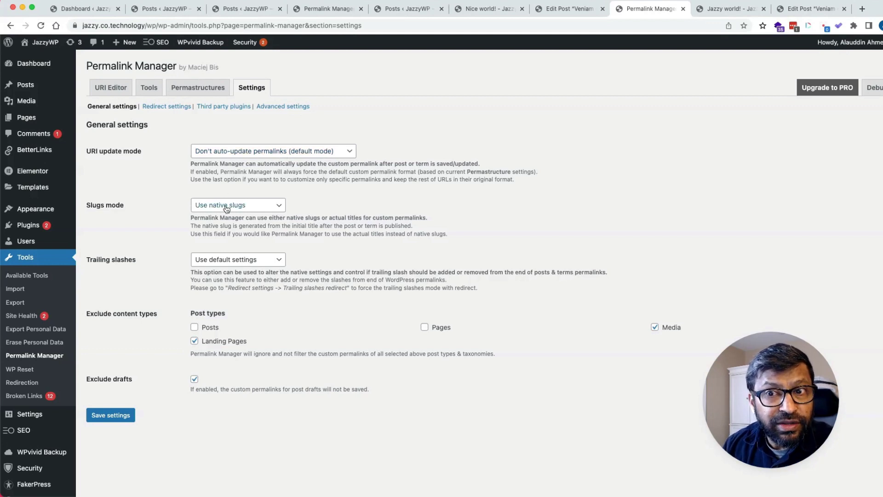
left_click(257, 206)
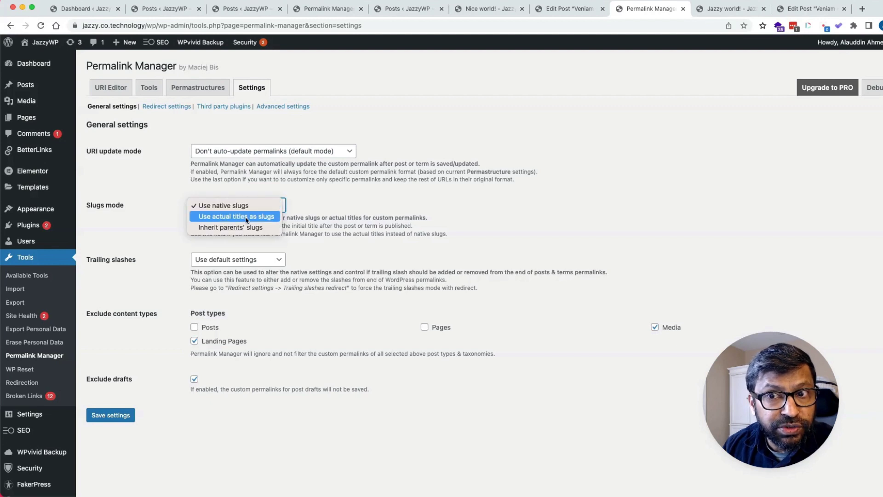
left_click(259, 218)
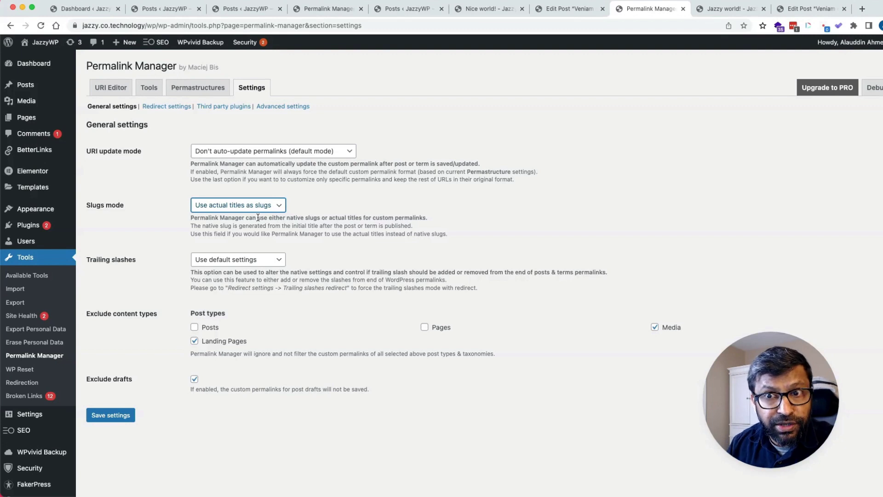
left_click(262, 205)
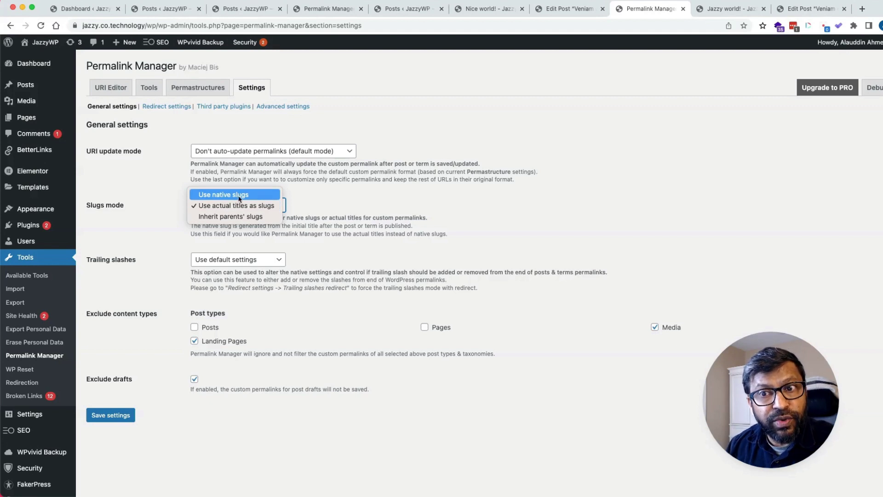
left_click(248, 205)
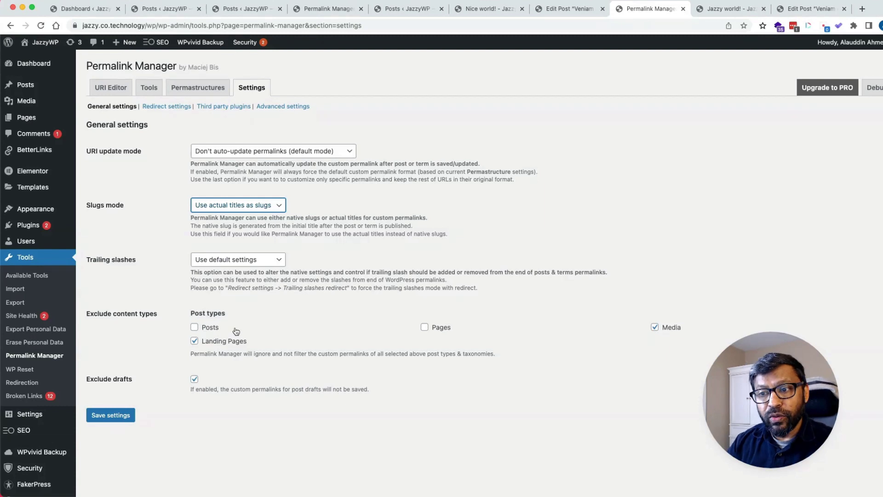
left_click(119, 415)
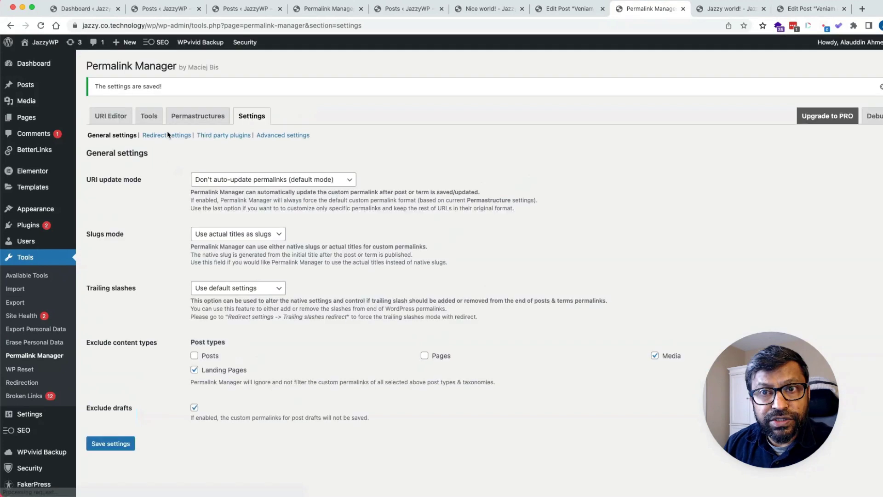
Enable "Old slug redirect" in Permalink Manager's redirect settings and save
left_click(167, 134)
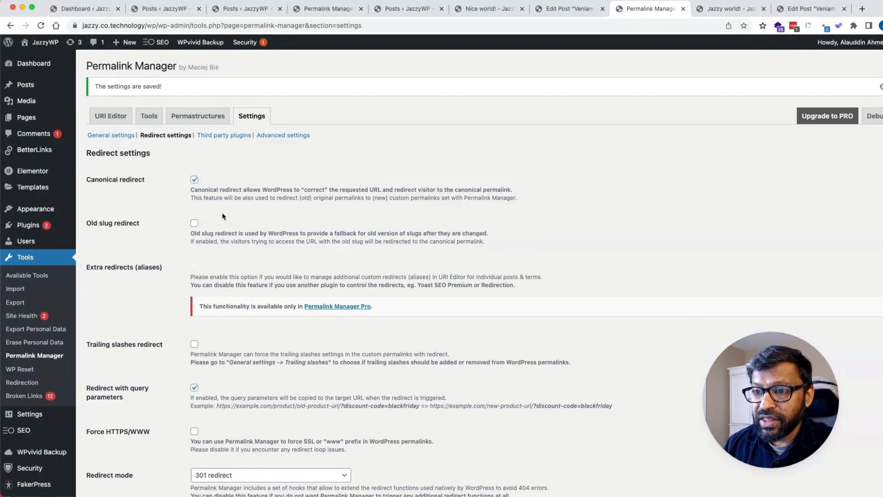
left_click(195, 224)
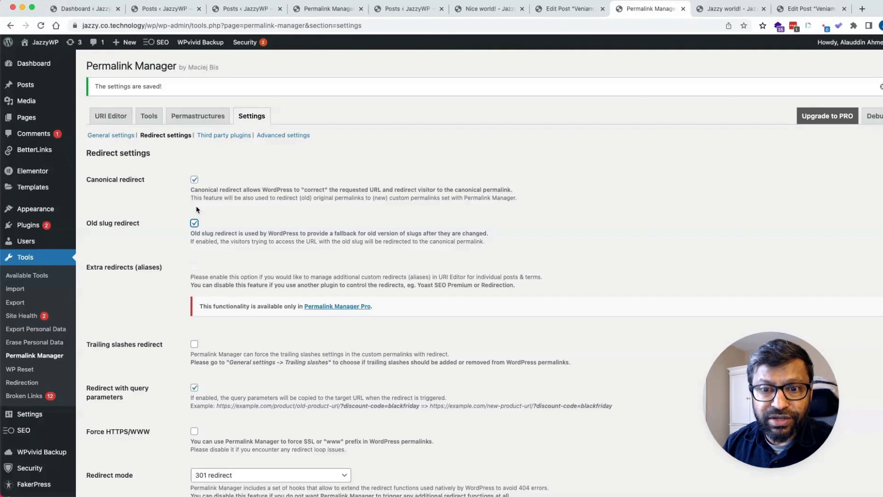
scroll(197, 216, "down", 3)
left_click(110, 459)
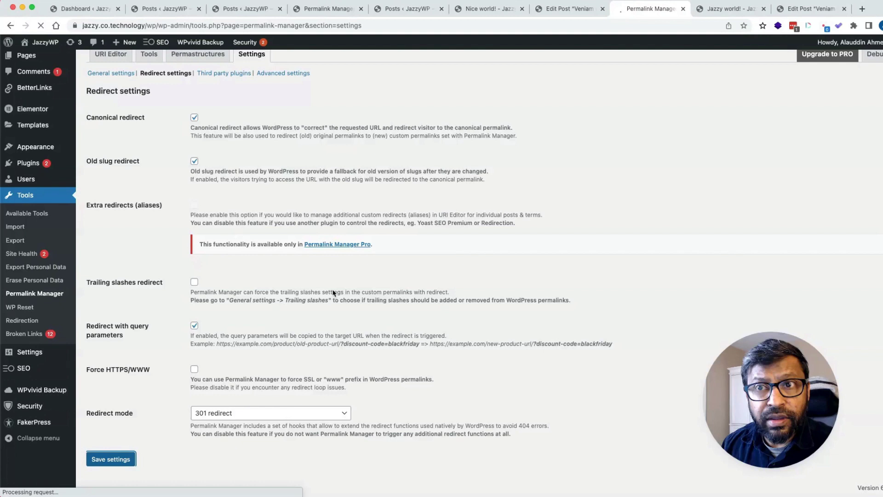
Enable the "Native slug" field in the URI Editor through Permalink Manager's advanced settings and save
left_click(277, 134)
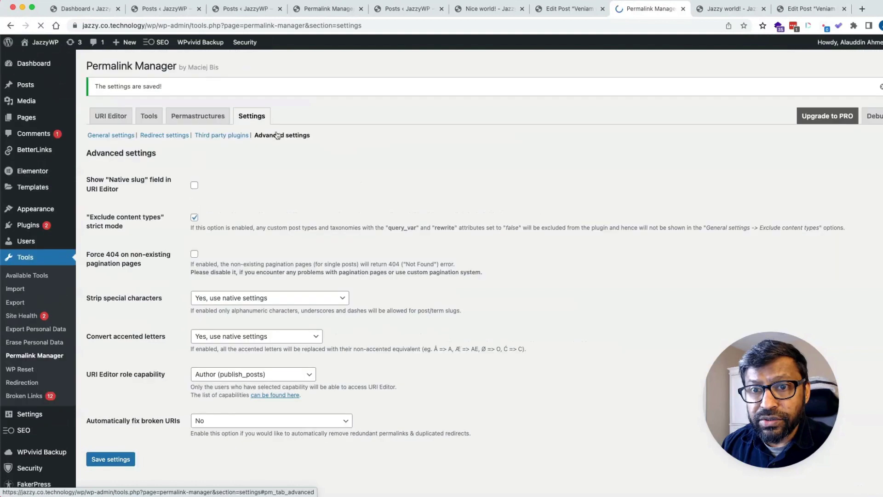
left_click(194, 186)
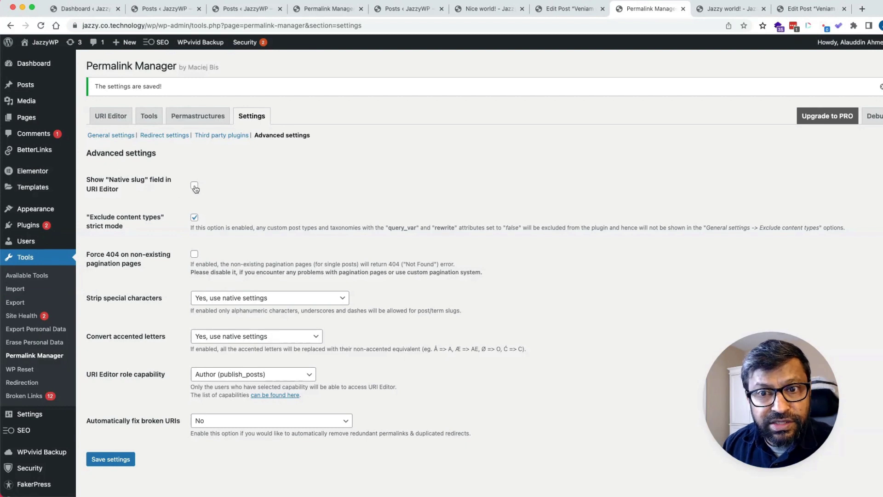
left_click(118, 460)
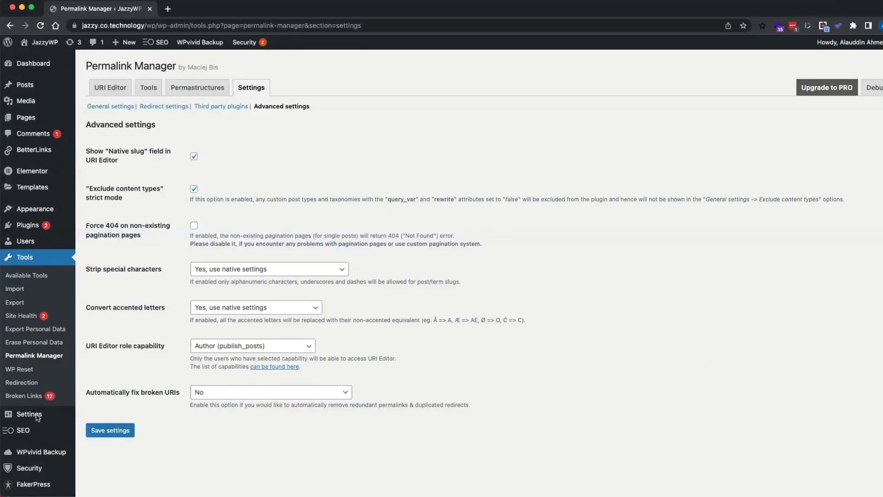
Set the site's permalink structure to "Post name" in the WordPress permalink settings and save the changes
left_click(37, 417)
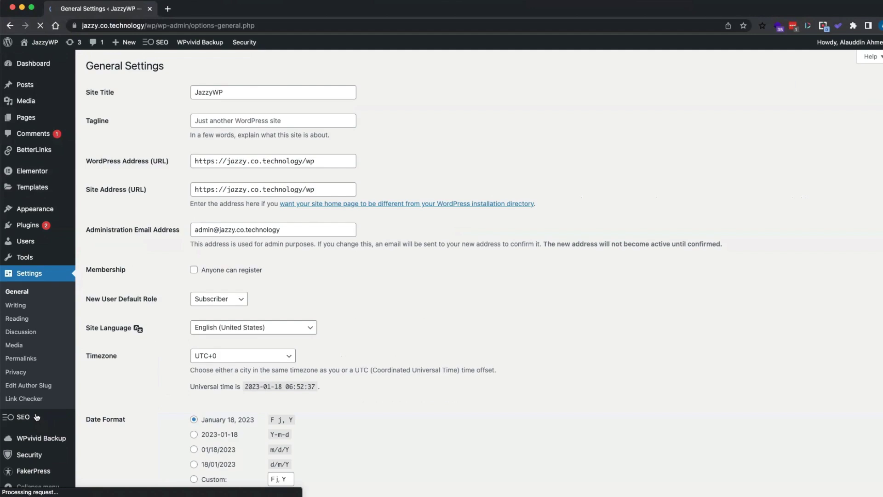
left_click(32, 359)
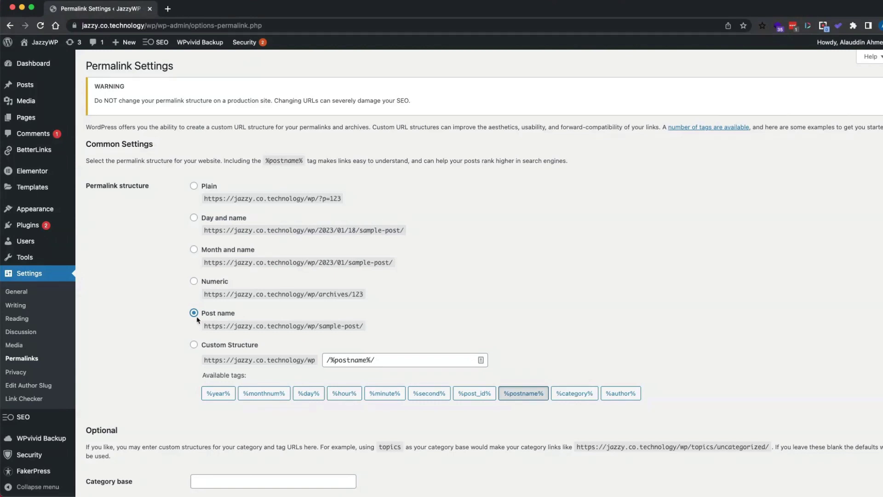
scroll(225, 354, "down", 3)
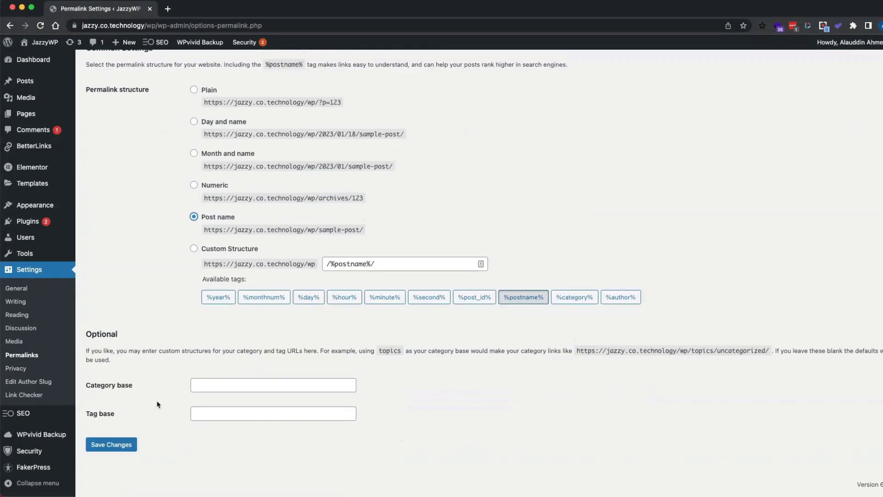
left_click(111, 448)
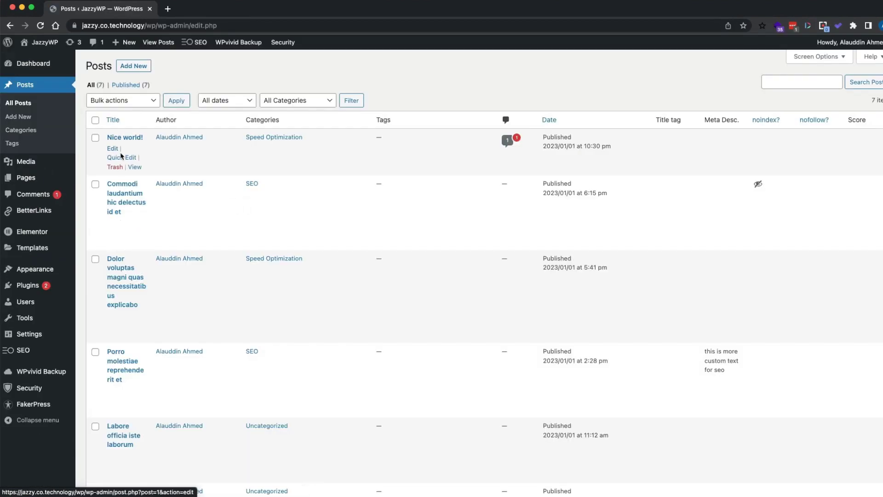
Open the "Nice world!" post for editing and review its Permalink Manager options for URI, update mode and native slug
left_click(113, 148)
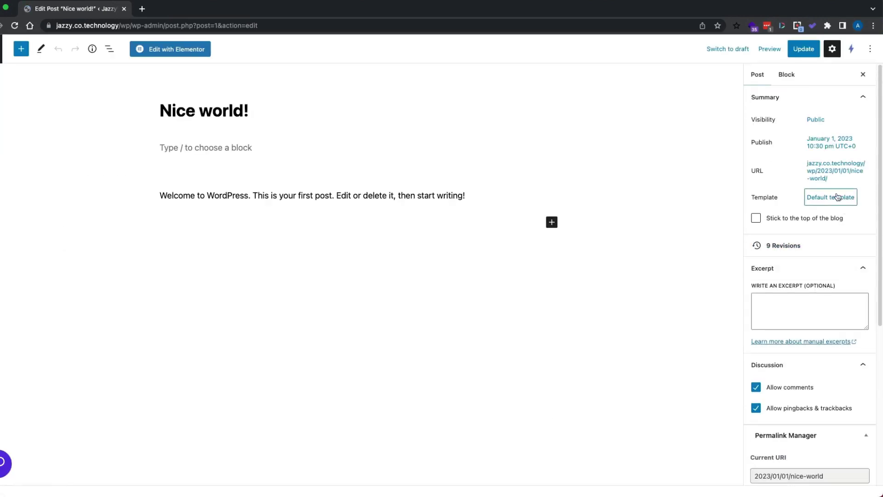
scroll(791, 382, "down", 1)
scroll(792, 381, "down", 5)
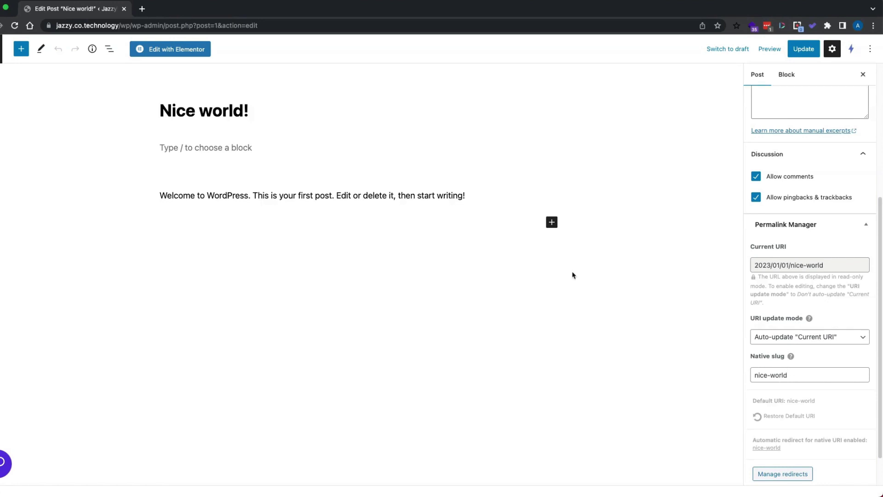
Change the post title to "Jazzy world!" and update the post
double_click(167, 105)
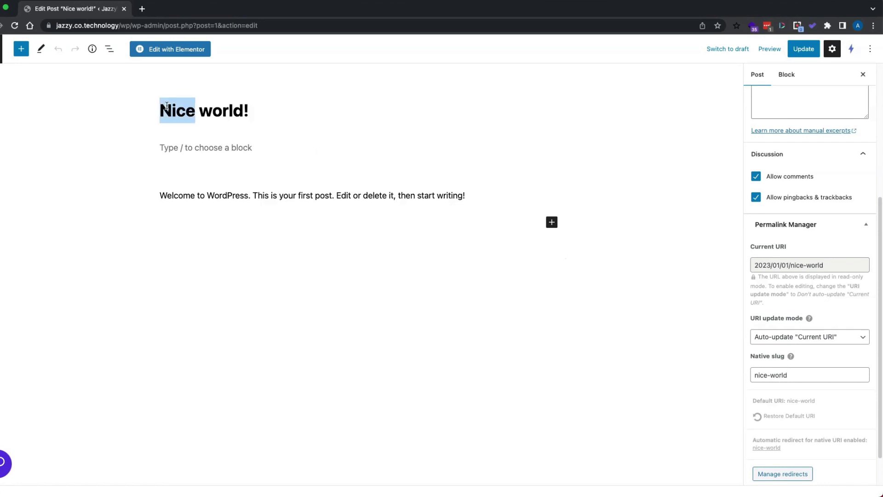
type("Jazzy")
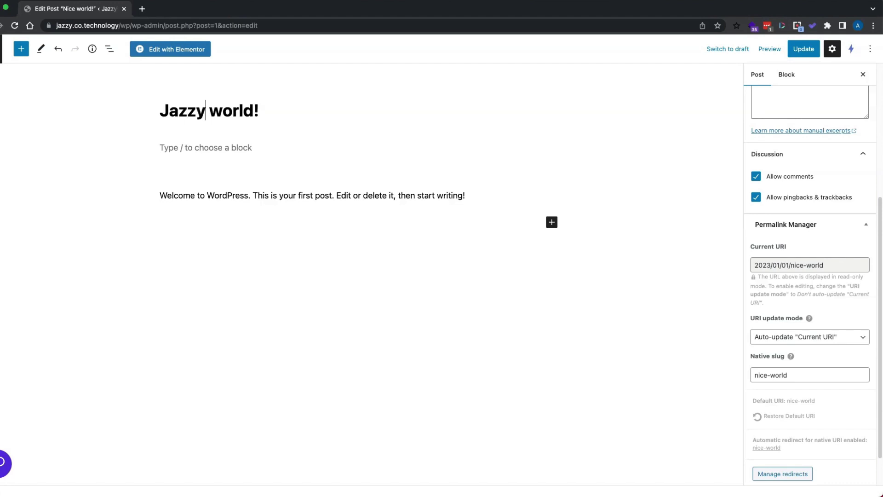
left_click(802, 51)
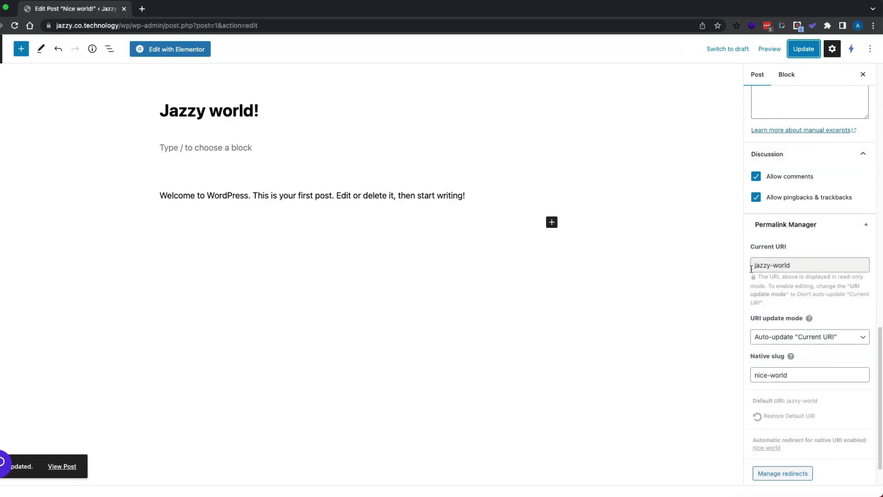
Reload the post editor and check the post's URL in the summary and its Current URI and native slug in Permalink Manager
scroll(823, 221, "up", 10)
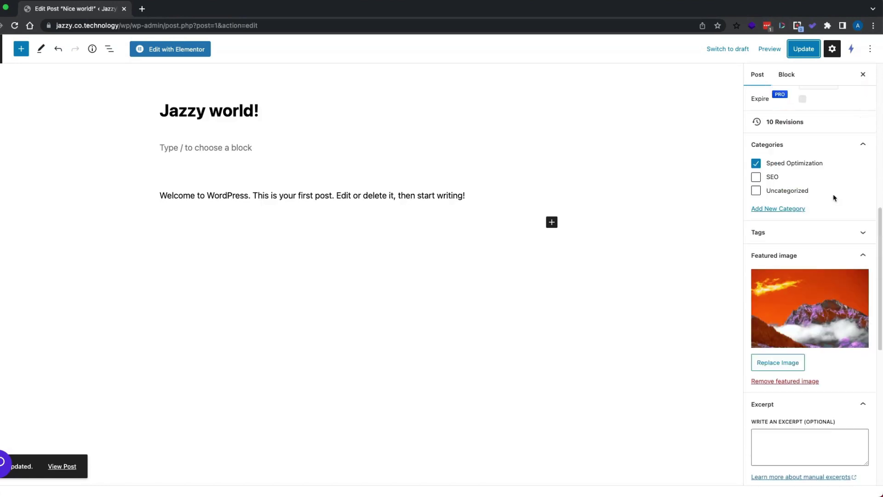
scroll(852, 182, "up", 2)
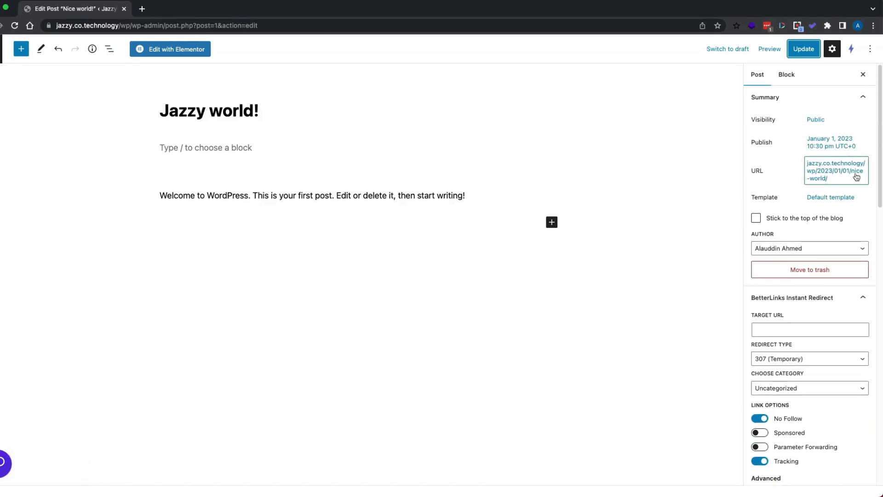
left_click(15, 26)
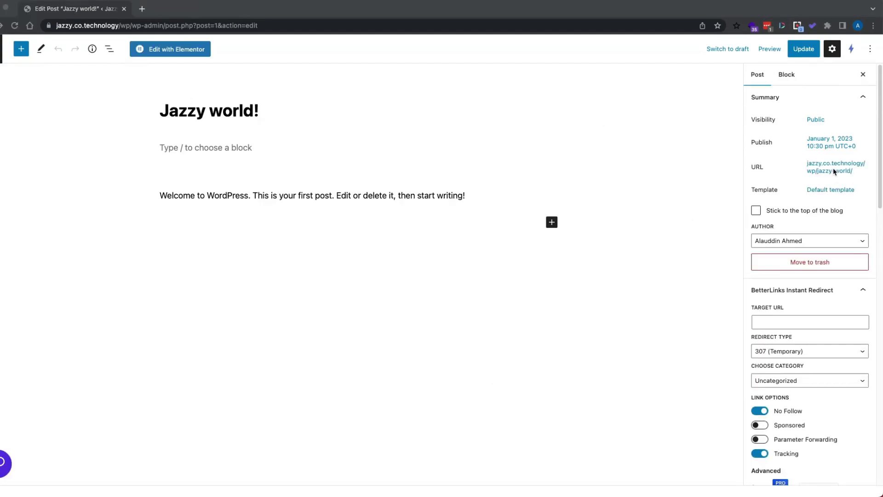
scroll(828, 306, "down", 8)
scroll(828, 307, "down", 10)
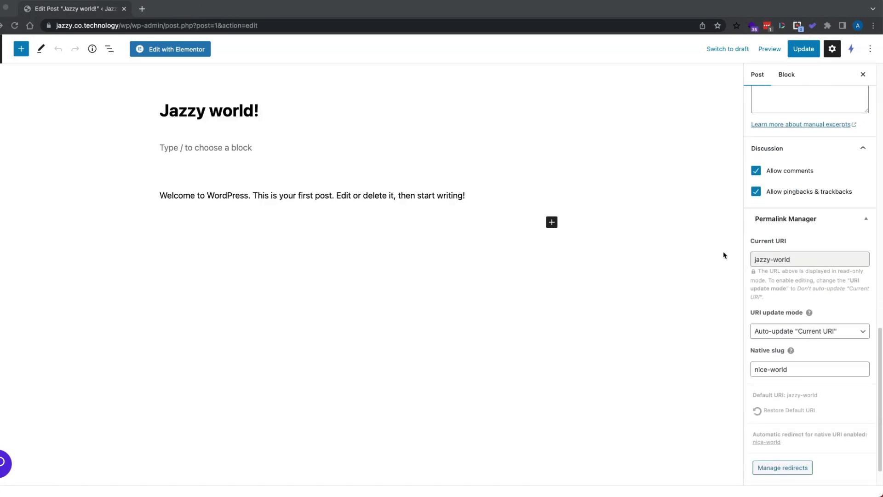
left_click(142, 9)
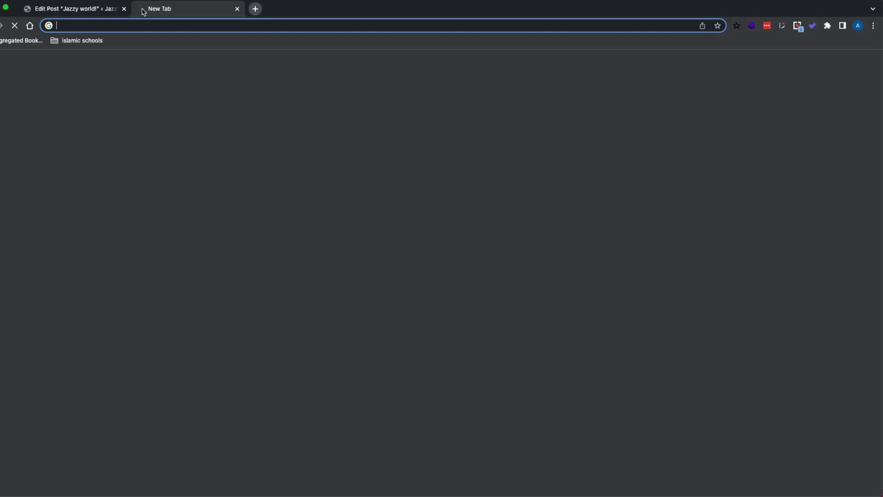
left_click(152, 27)
type("https://jazzy.co.technology/wp/2023/01/01/nice-world/")
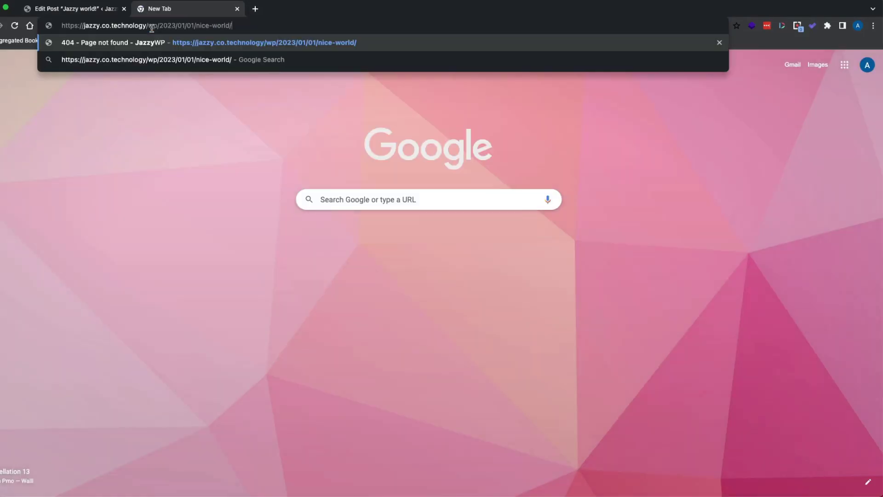
key("Return")
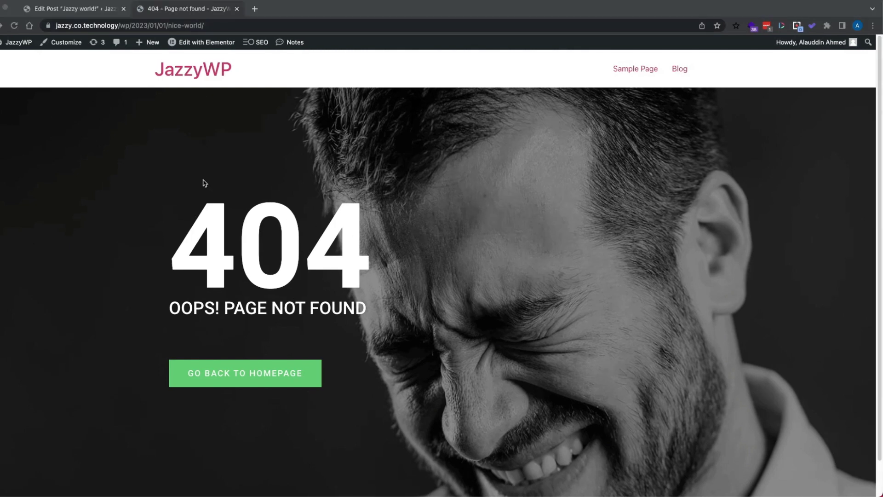
left_click(169, 25)
left_click(168, 25)
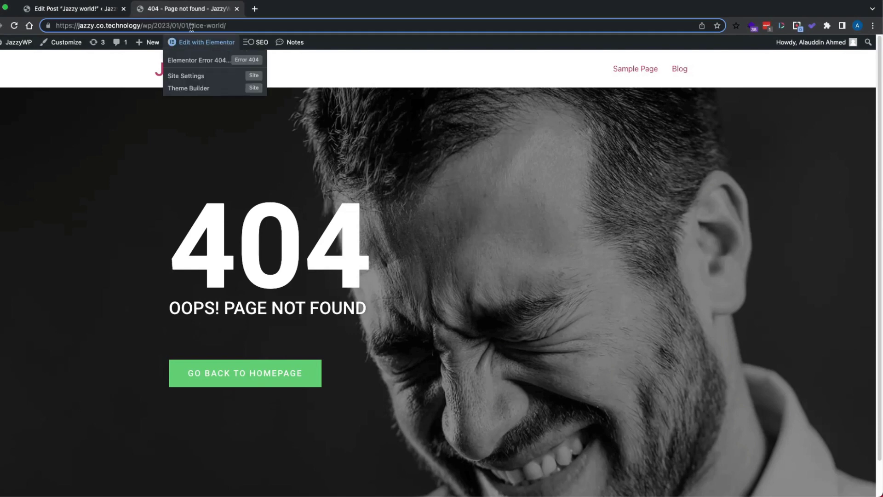
left_click_drag(190, 26, 144, 26)
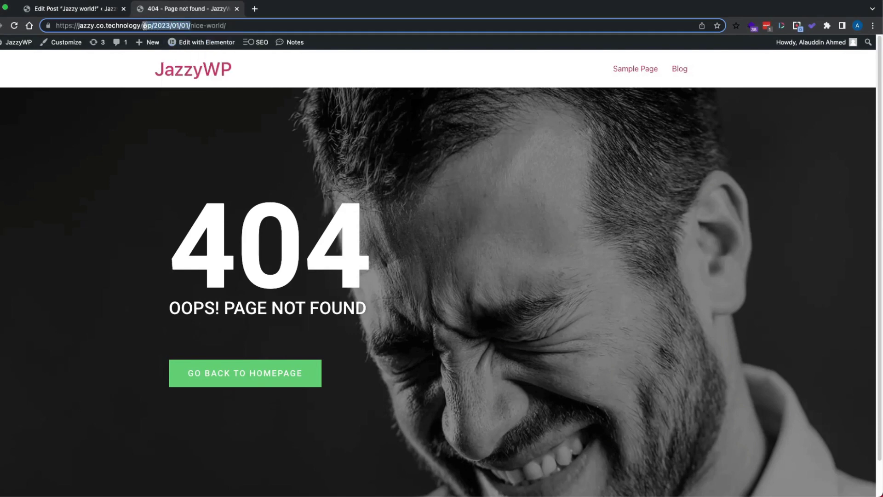
left_click(154, 26)
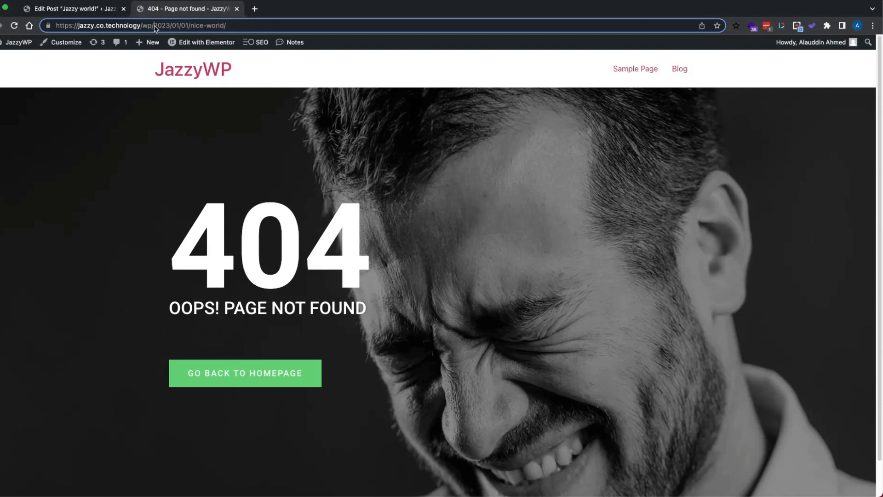
left_click_drag(154, 25, 192, 26)
key("BackSpace")
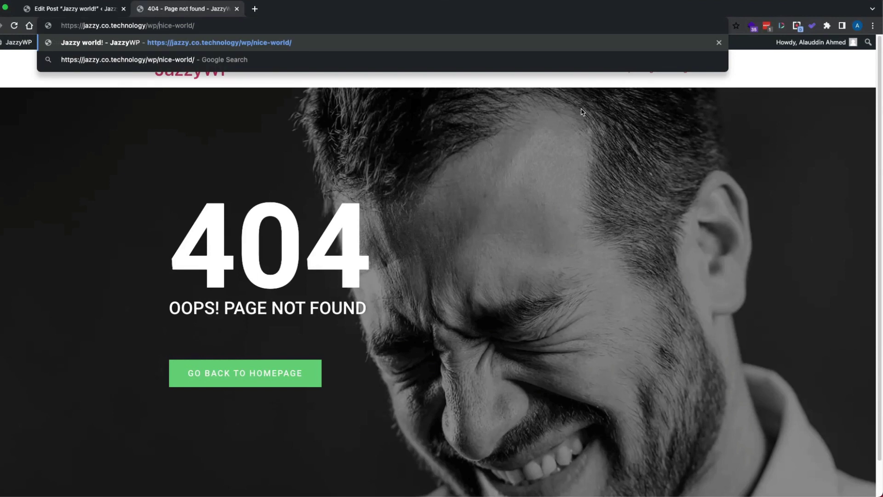
key("Return")
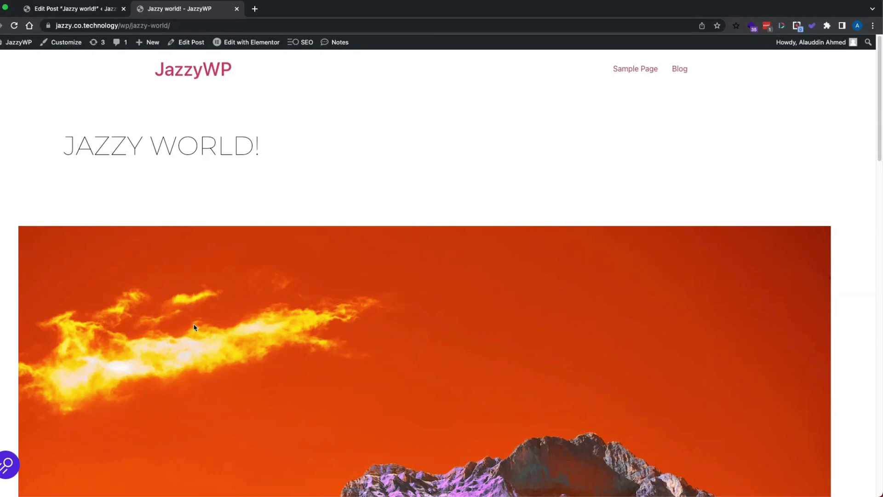
left_click(78, 9)
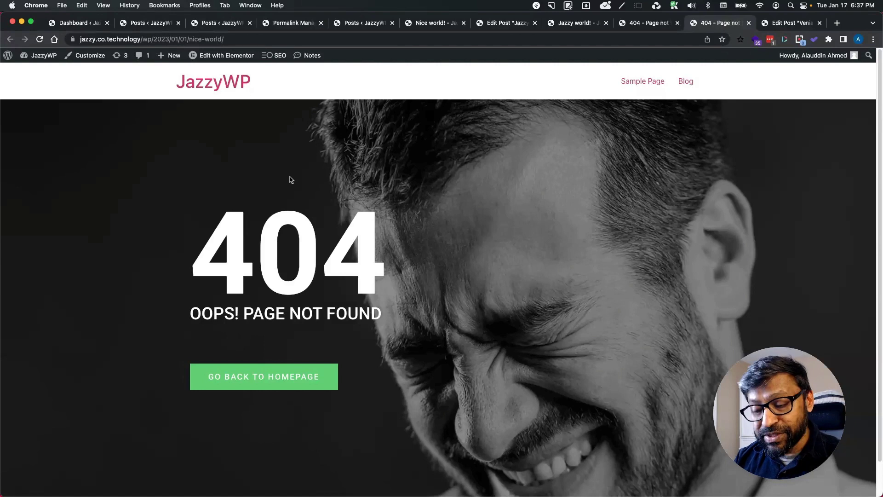
mouse_move(251, 52)
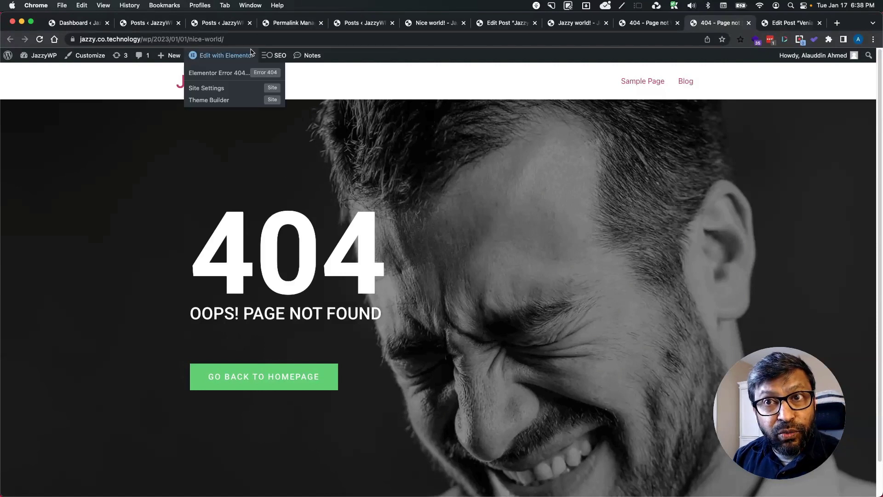